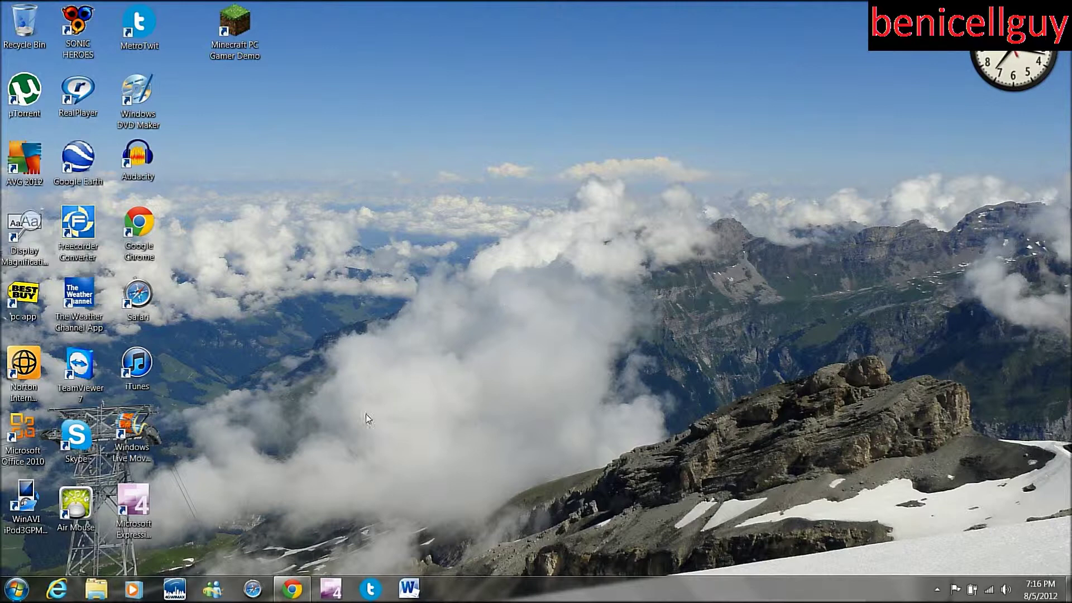
- Switch to Chrome and look over the JFK airport home page to find the flight tracking form
{"action": "left_click", "coordinate": [299, 586]}
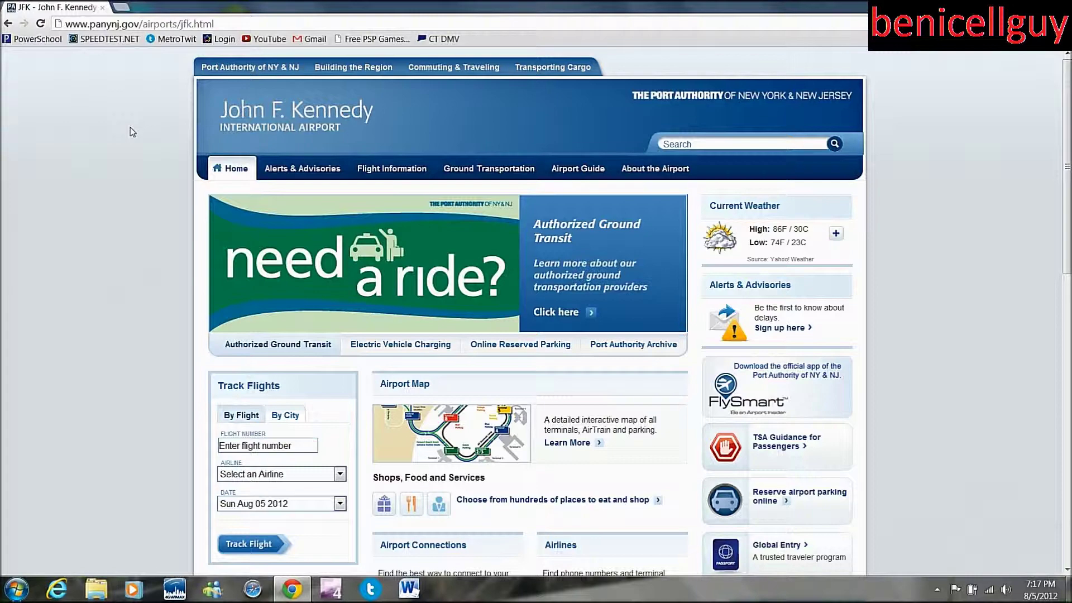
{"action": "scroll", "coordinate": [966, 189], "scroll_direction": "down", "scroll_amount": 10}
{"action": "scroll", "coordinate": [963, 184], "scroll_direction": "up", "scroll_amount": 10}
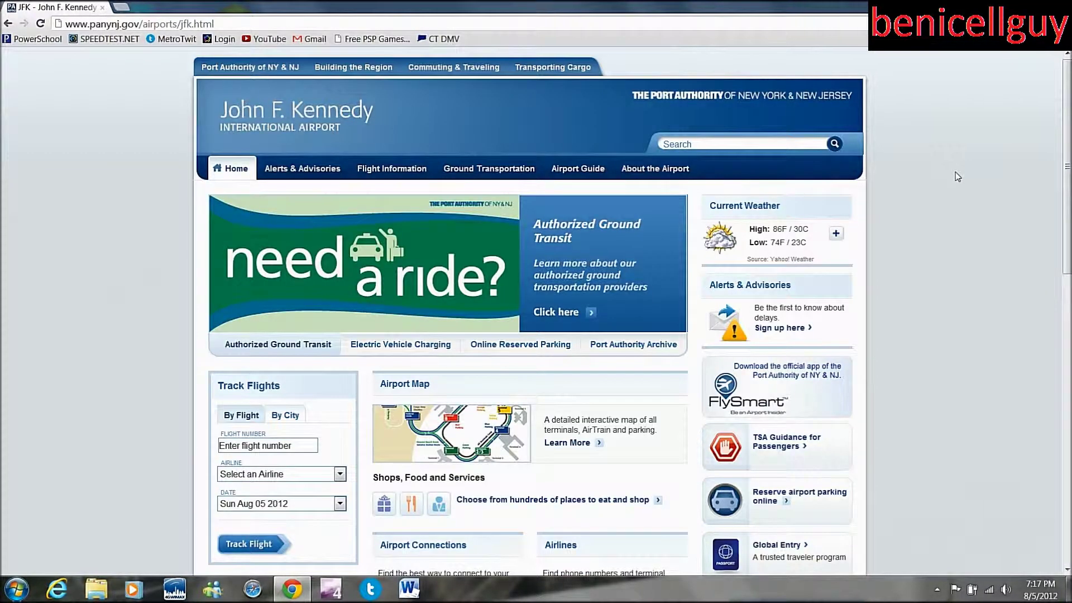
{"action": "scroll", "coordinate": [955, 172], "scroll_direction": "down", "scroll_amount": 5}
{"action": "scroll", "coordinate": [954, 172], "scroll_direction": "up", "scroll_amount": 2}
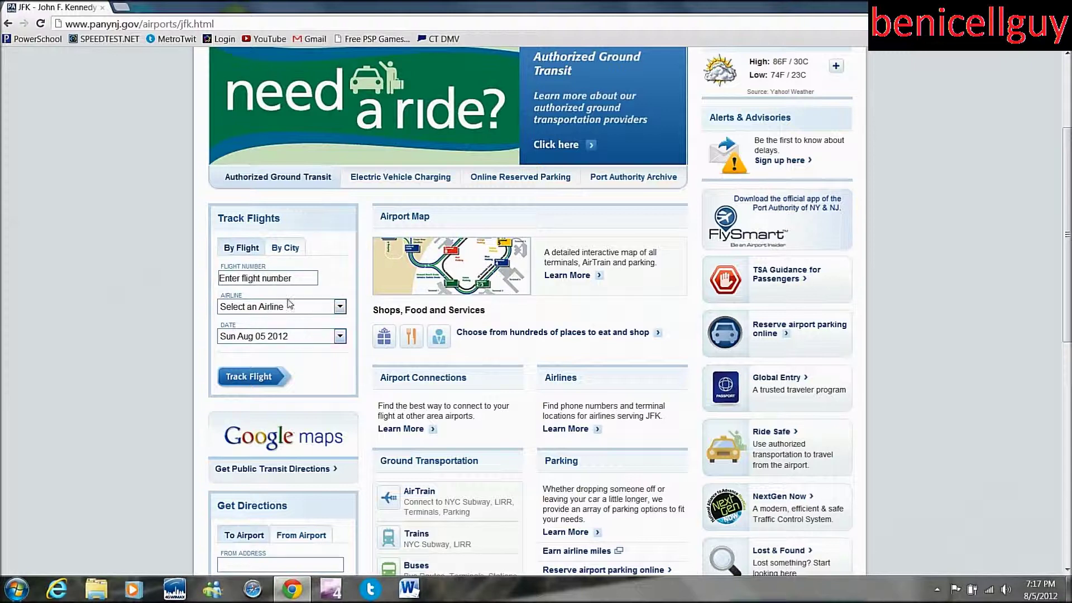
- Try to track a flight using flight number DL2 and Delta Air Lines as the airline
{"action": "left_click", "coordinate": [293, 283]}
{"action": "type", "text": "DL2"}
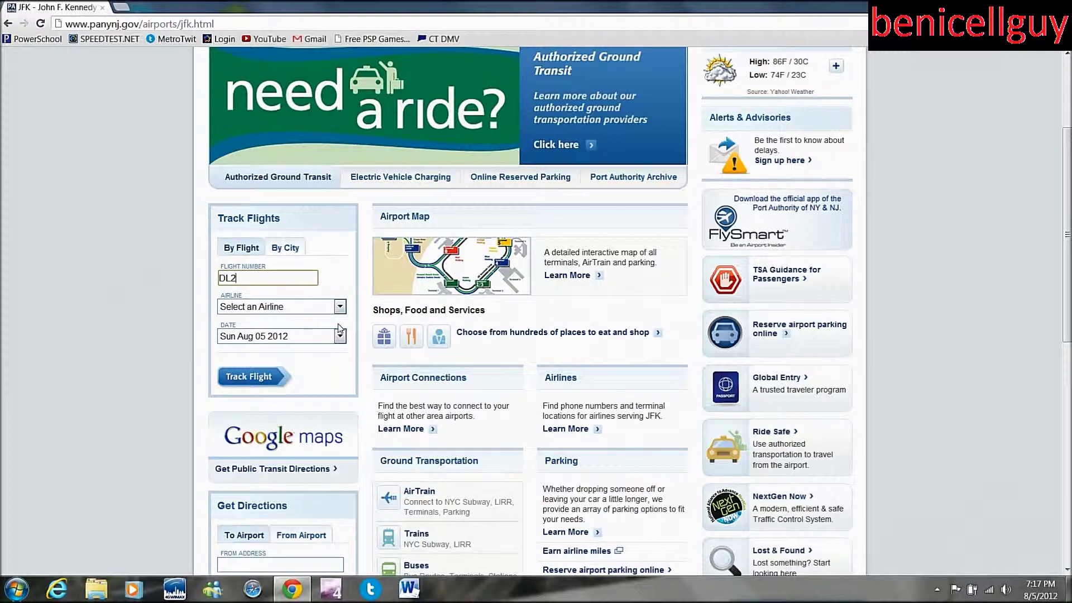
{"action": "left_click", "coordinate": [340, 306]}
{"action": "left_click_drag", "start_coordinate": [348, 348], "coordinate": [350, 421]}
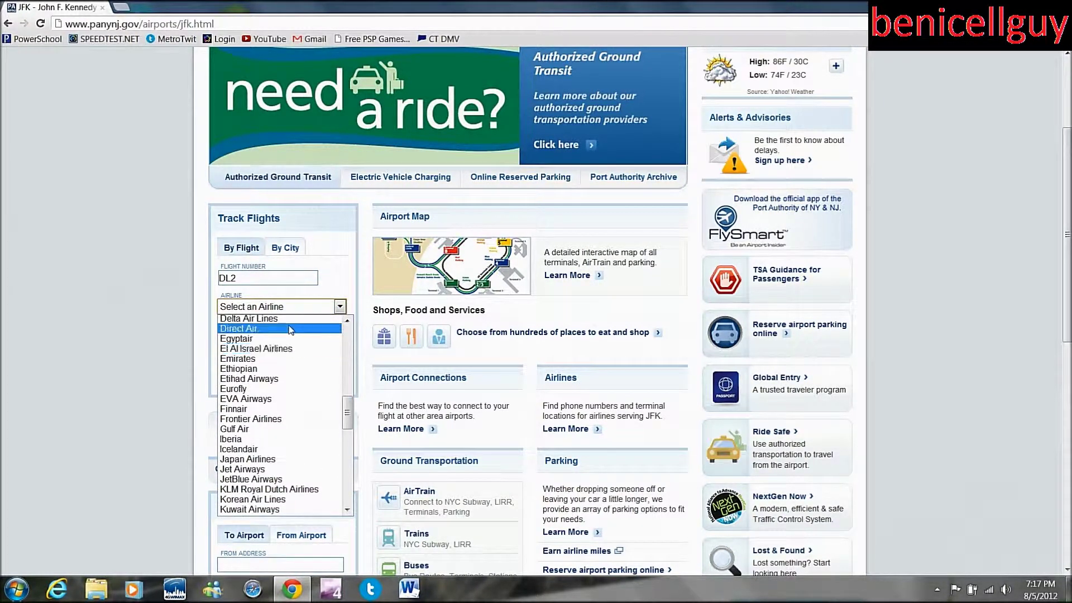
{"action": "left_click", "coordinate": [249, 318]}
{"action": "left_click", "coordinate": [266, 375]}
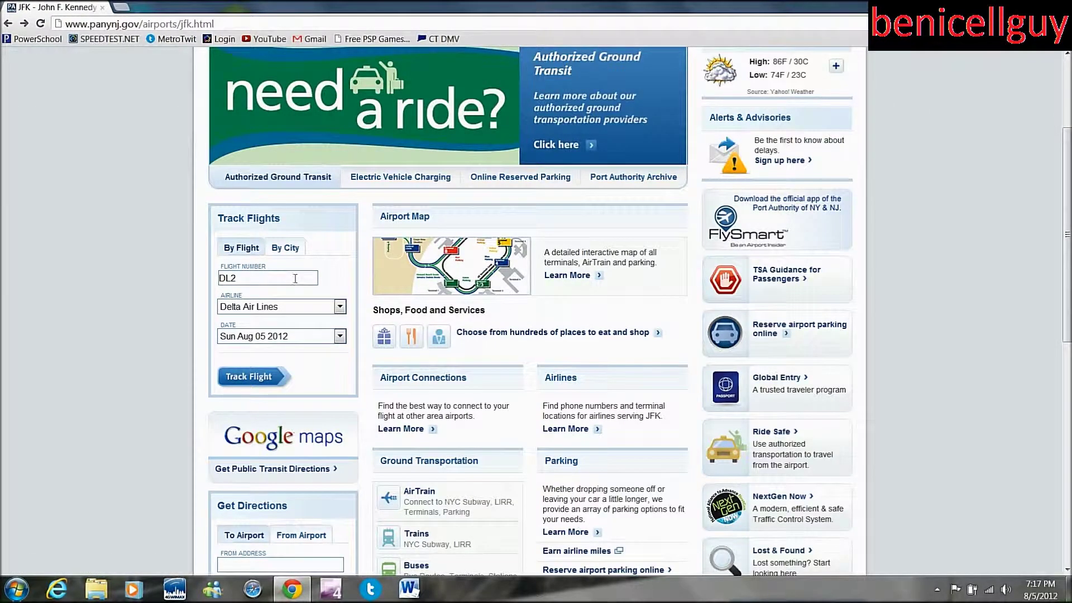
- Correct the flight number to 2, track the Delta Air Lines flight and view its status details
{"action": "left_click", "coordinate": [303, 278]}
{"action": "type", "text": "2"}
{"action": "left_click", "coordinate": [252, 376]}
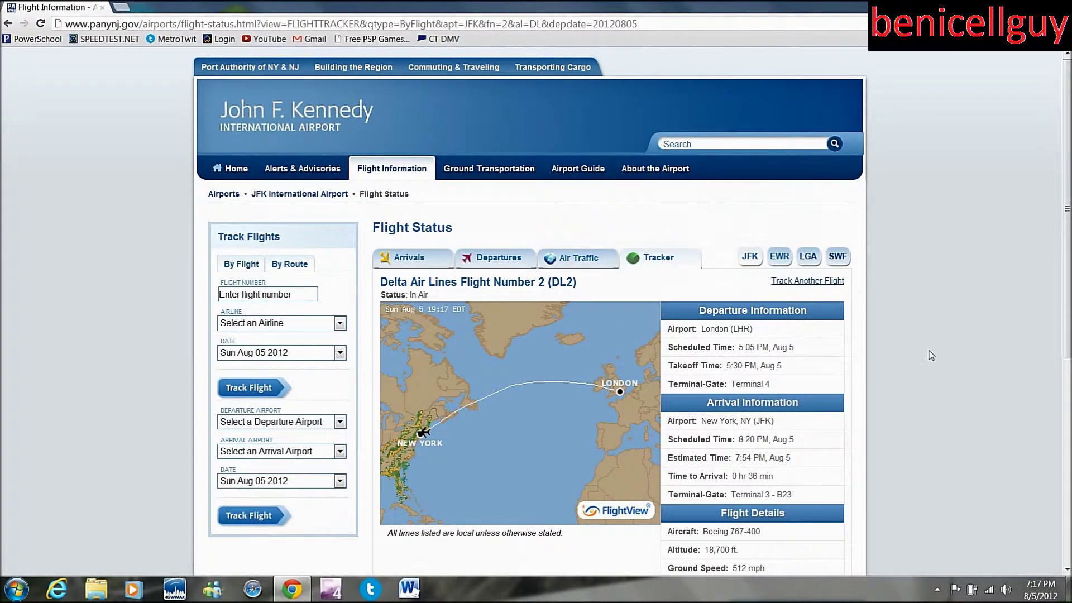
{"action": "scroll", "coordinate": [929, 355], "scroll_direction": "down", "scroll_amount": 2}
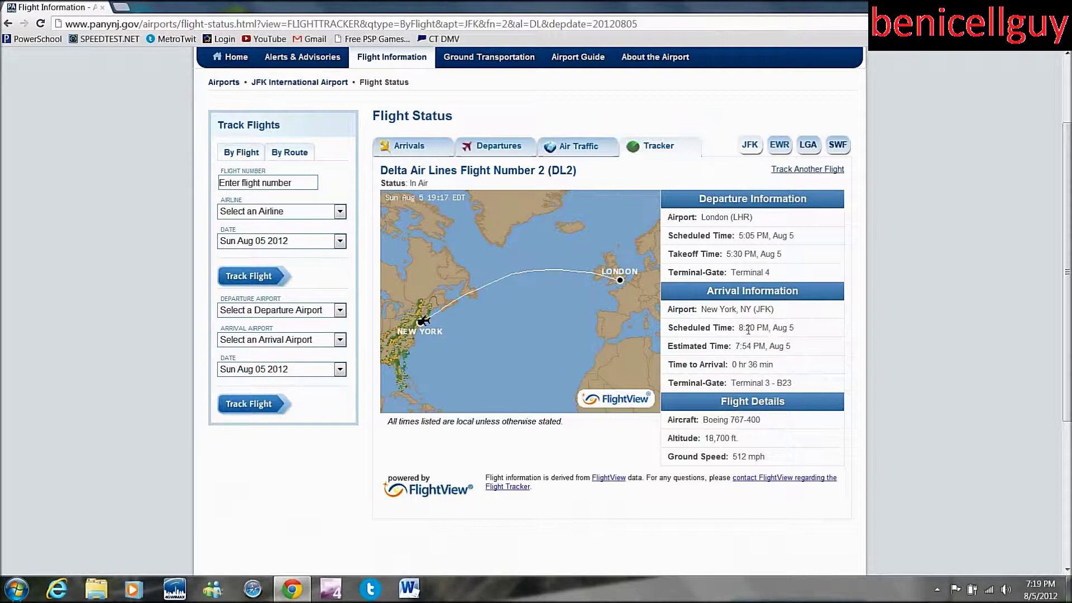
- Return to the JFK home page and choose London, UK (Heathrow) as the departure airport for tracking by city
{"action": "key", "text": "alt+Left"}
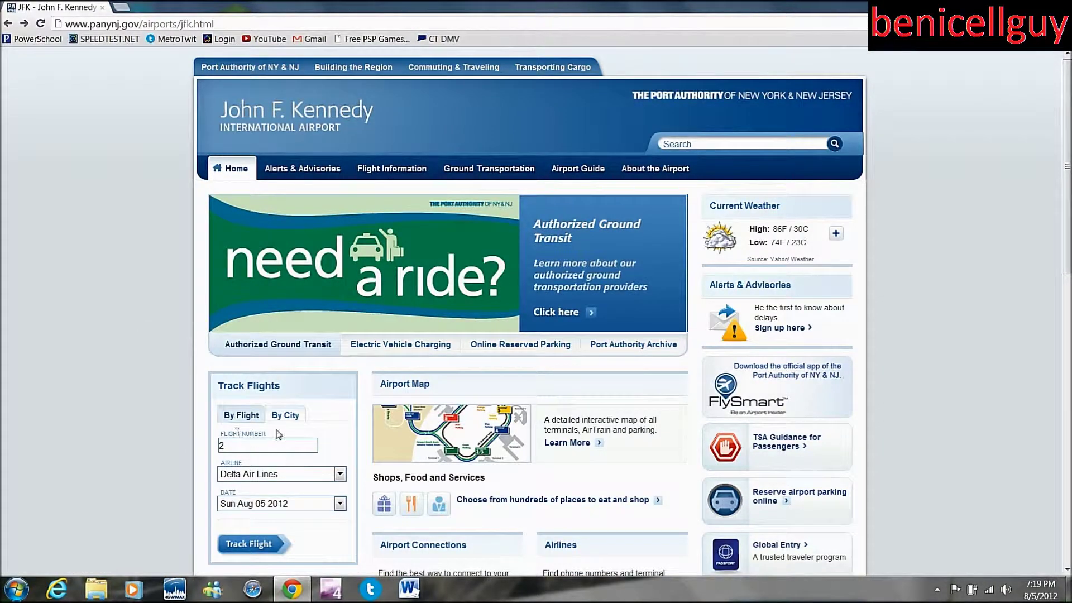
{"action": "left_click", "coordinate": [284, 415]}
{"action": "scroll", "coordinate": [115, 374], "scroll_direction": "down", "scroll_amount": 2}
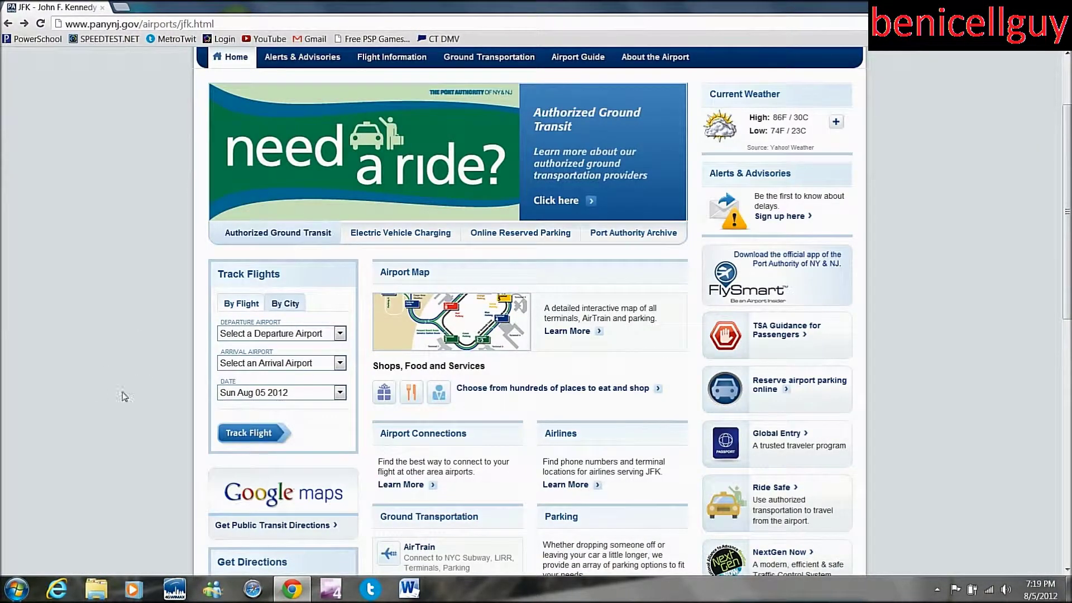
{"action": "left_click", "coordinate": [339, 334]}
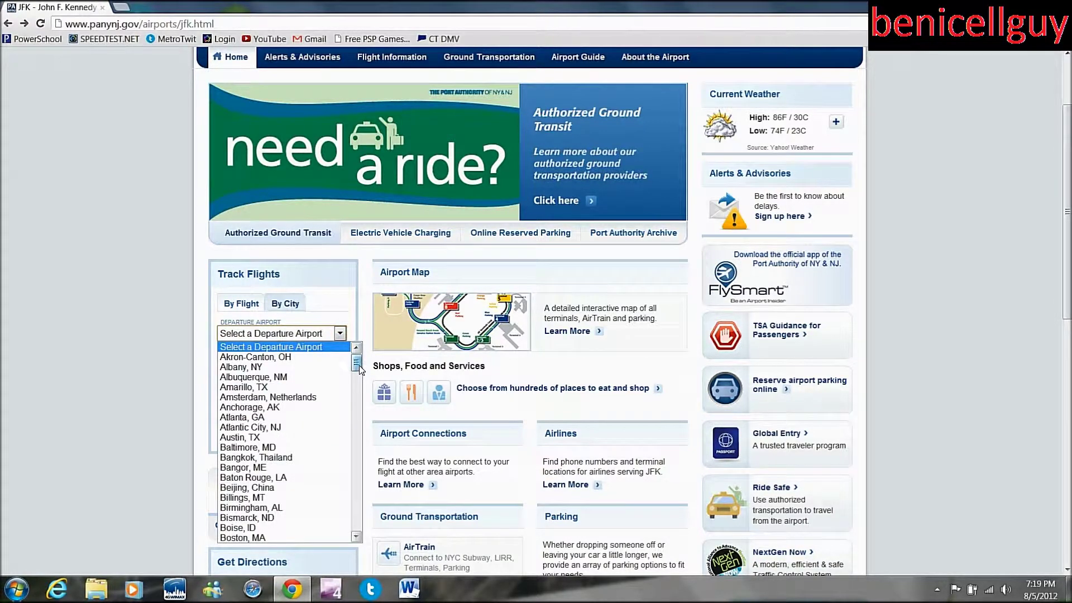
{"action": "scroll", "coordinate": [358, 372], "scroll_direction": "down", "scroll_amount": 3}
{"action": "left_click_drag", "start_coordinate": [357, 373], "coordinate": [367, 459]}
{"action": "scroll", "coordinate": [354, 353], "scroll_direction": "up", "scroll_amount": 2}
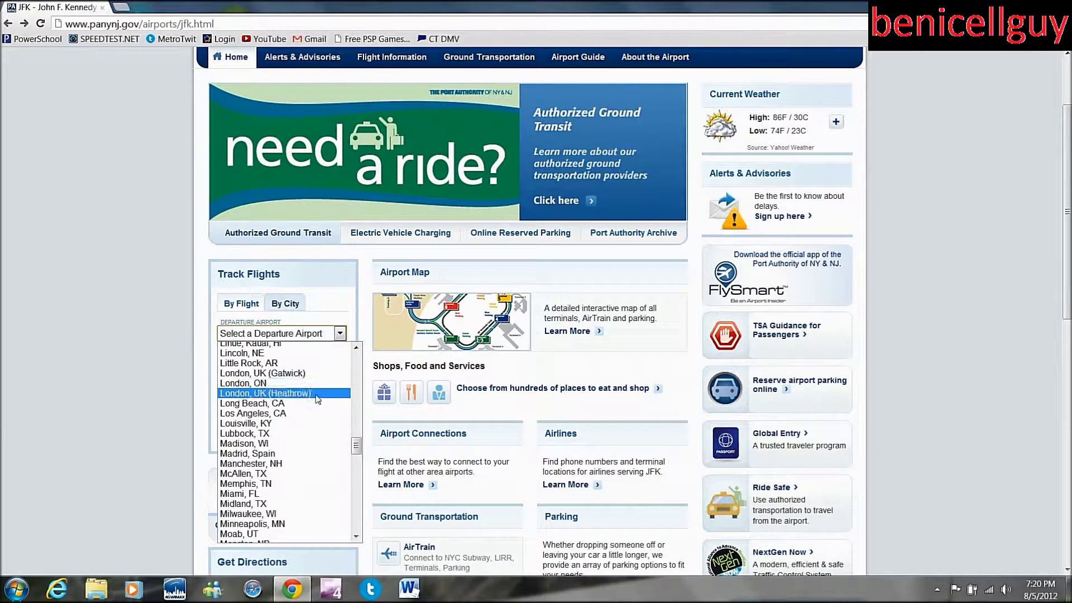
{"action": "left_click", "coordinate": [318, 393]}
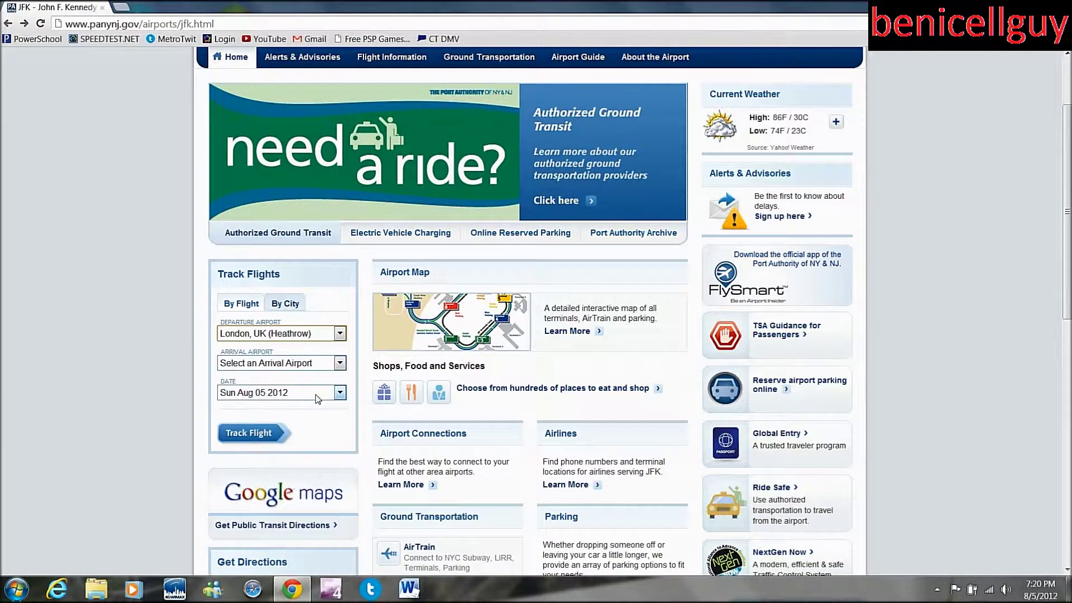
- Set the arrival airport to New York, NY (JFK) and track the flights on that route
{"action": "left_click", "coordinate": [339, 364]}
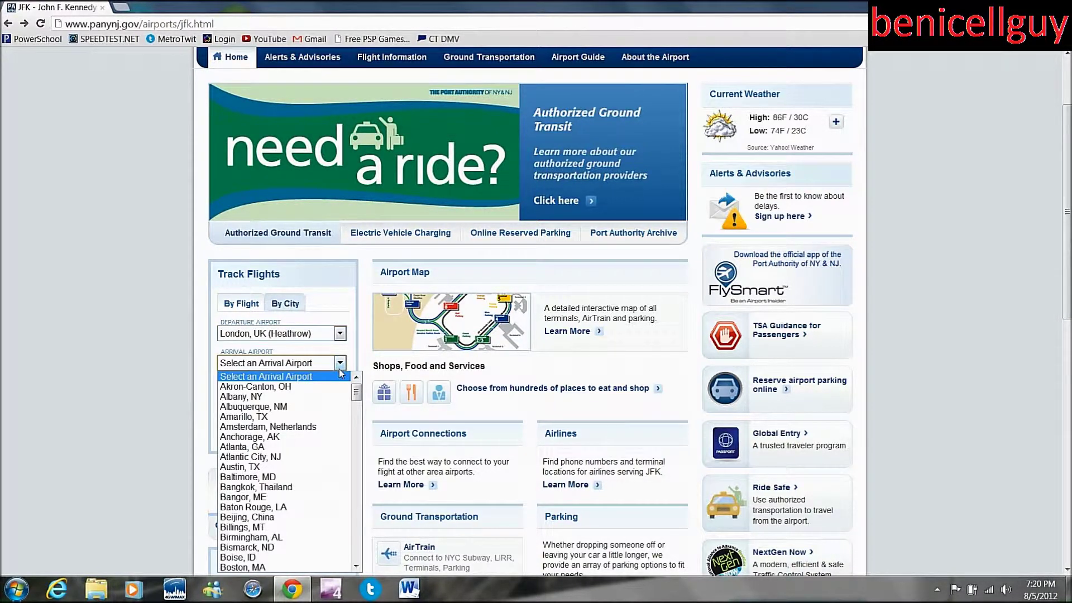
{"action": "left_click_drag", "start_coordinate": [356, 394], "coordinate": [357, 494]}
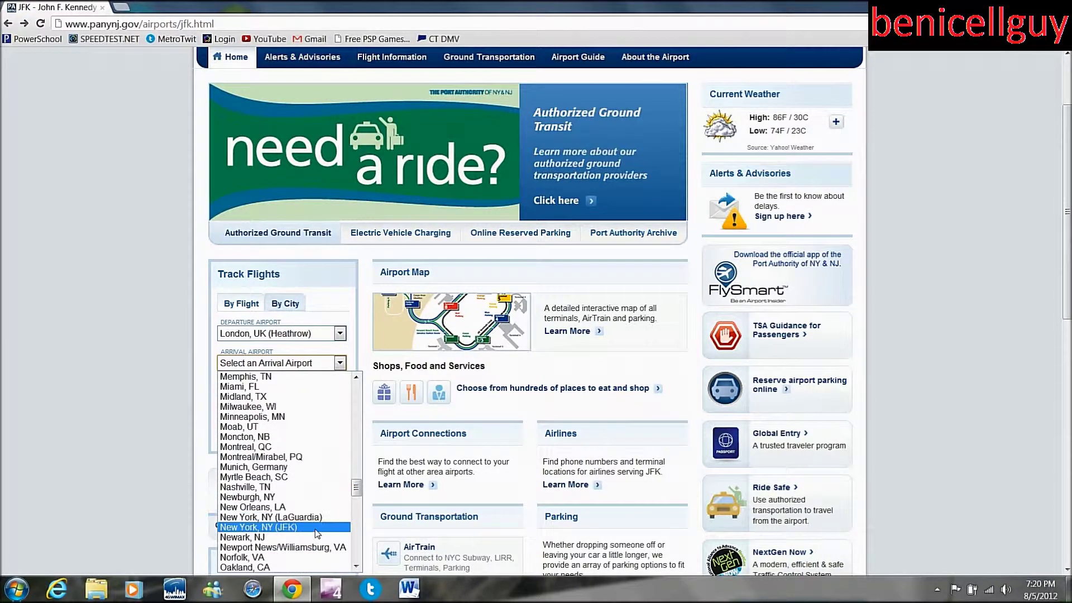
{"action": "left_click", "coordinate": [262, 527]}
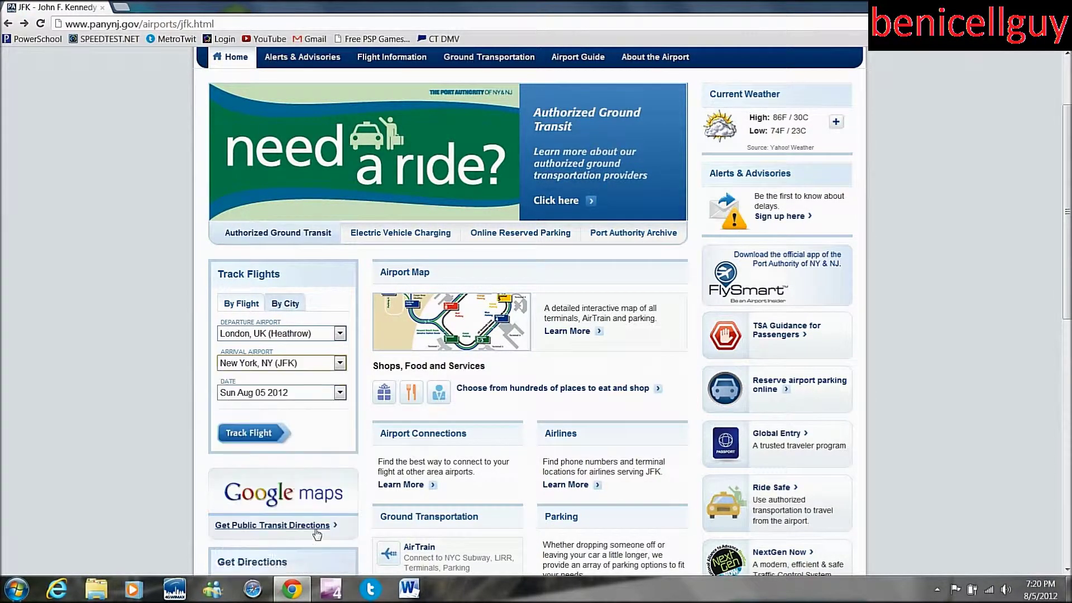
{"action": "left_click", "coordinate": [275, 440]}
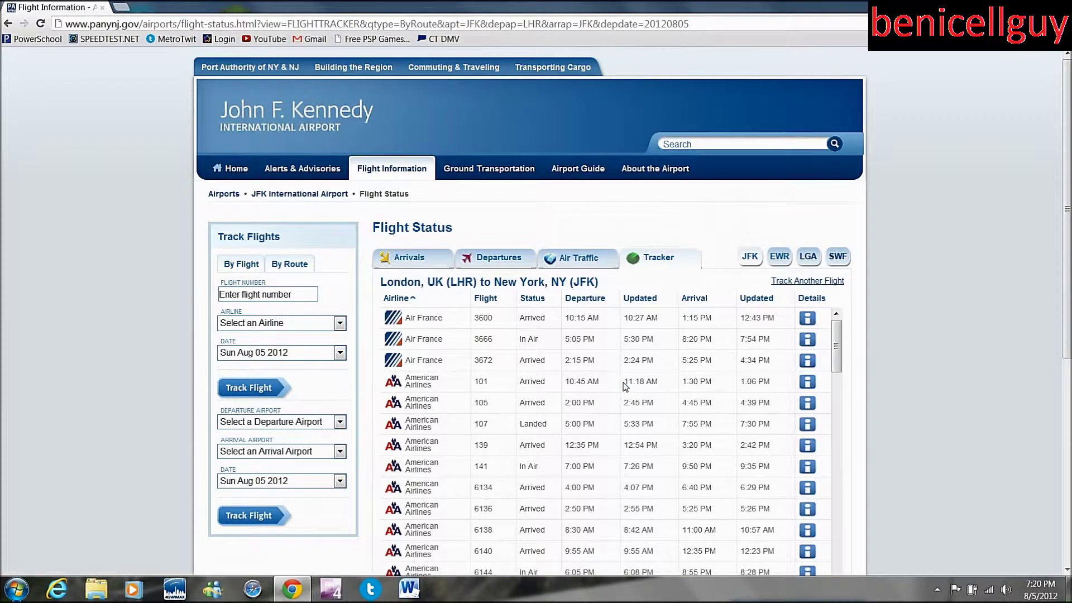
- Examine the list of London to New York flights, including the Delta Air Lines entries and their statuses and times
{"action": "scroll", "coordinate": [906, 363], "scroll_direction": "down", "scroll_amount": 2}
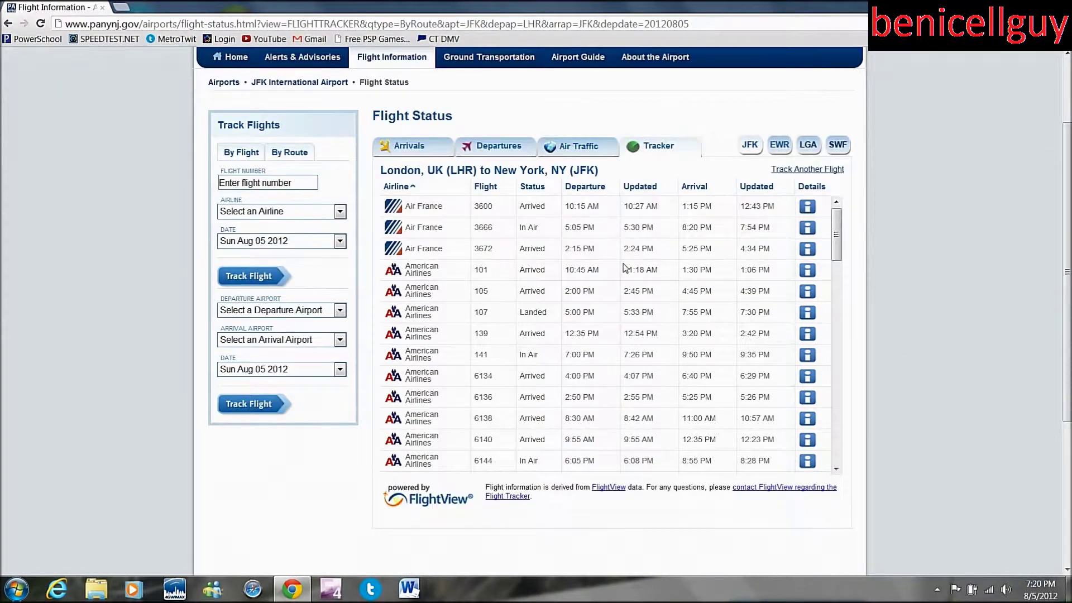
{"action": "scroll", "coordinate": [621, 263], "scroll_direction": "down", "scroll_amount": 2}
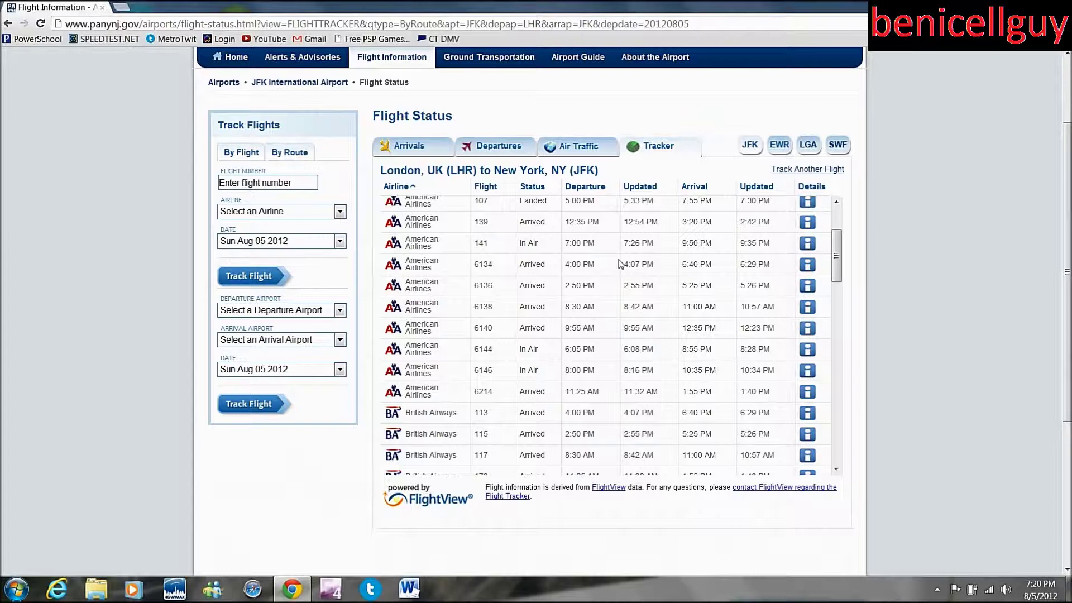
{"action": "scroll", "coordinate": [621, 263], "scroll_direction": "up", "scroll_amount": 4}
{"action": "scroll", "coordinate": [884, 294], "scroll_direction": "down", "scroll_amount": 2}
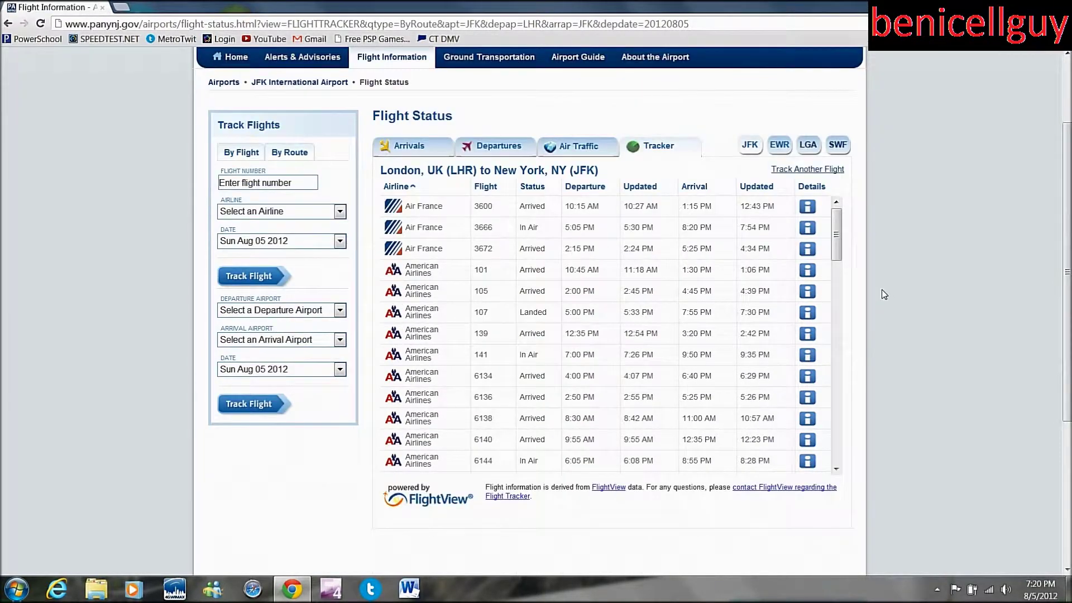
{"action": "scroll", "coordinate": [646, 274], "scroll_direction": "down", "scroll_amount": 4}
{"action": "scroll", "coordinate": [645, 274], "scroll_direction": "up", "scroll_amount": 8}
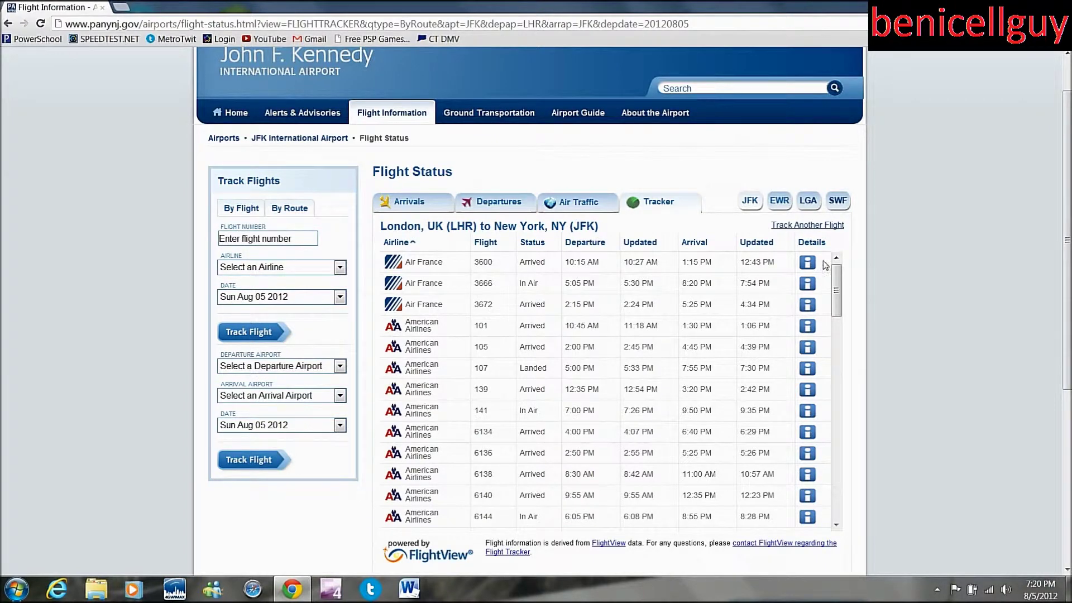
{"action": "scroll", "coordinate": [1015, 254], "scroll_direction": "down", "scroll_amount": 1}
{"action": "scroll", "coordinate": [512, 356], "scroll_direction": "down", "scroll_amount": 2}
{"action": "scroll", "coordinate": [511, 350], "scroll_direction": "down", "scroll_amount": 5}
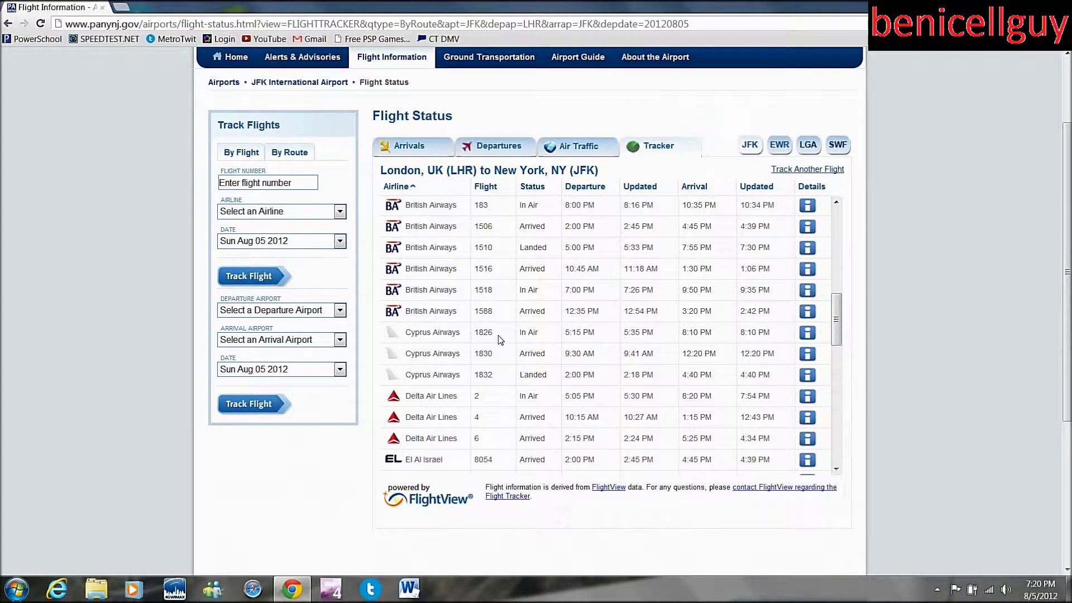
{"action": "scroll", "coordinate": [506, 351], "scroll_direction": "down", "scroll_amount": 1}
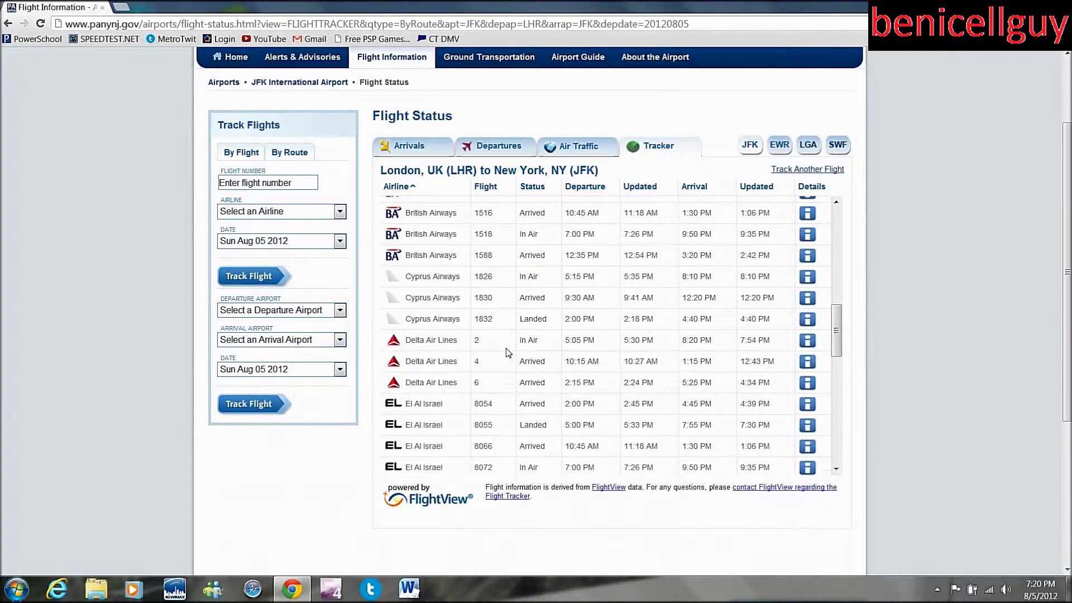
{"action": "scroll", "coordinate": [505, 358], "scroll_direction": "down", "scroll_amount": 1}
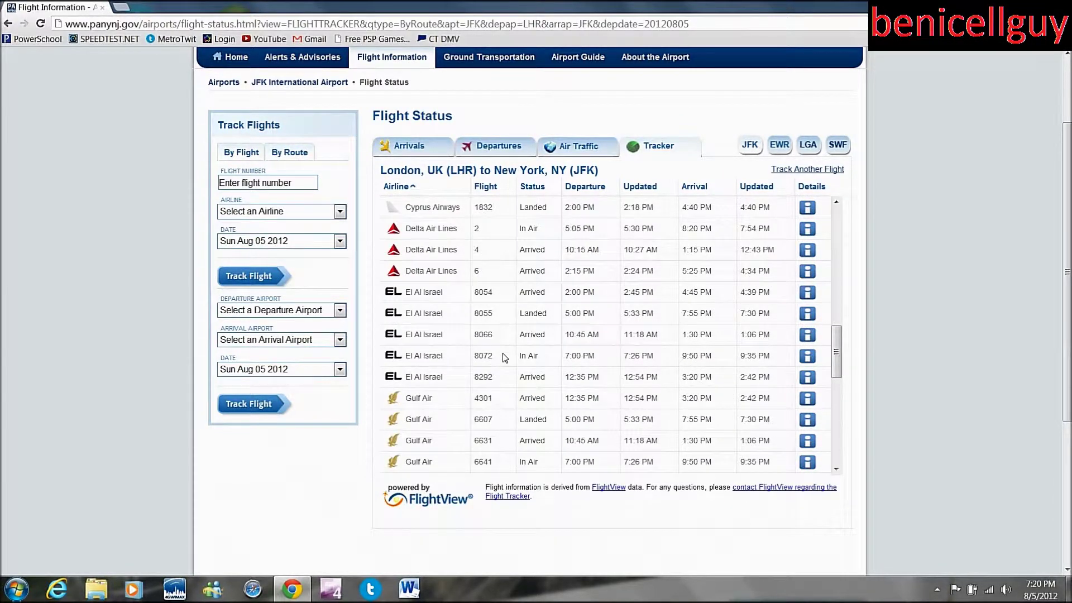
{"action": "scroll", "coordinate": [508, 345], "scroll_direction": "down", "scroll_amount": 5}
{"action": "scroll", "coordinate": [508, 344], "scroll_direction": "down", "scroll_amount": 4}
{"action": "scroll", "coordinate": [508, 345], "scroll_direction": "up", "scroll_amount": 8}
{"action": "scroll", "coordinate": [507, 345], "scroll_direction": "up", "scroll_amount": 1}
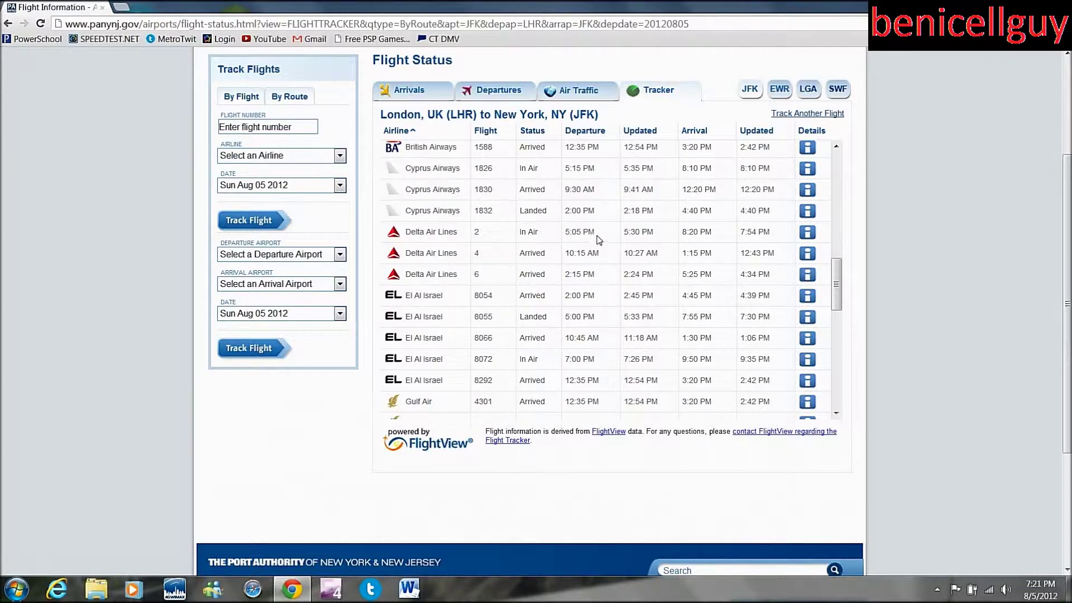
- View the tracking details of Delta Air Lines flight 2 and, back from the route's list, those of Delta flight 4
{"action": "left_click", "coordinate": [803, 238]}
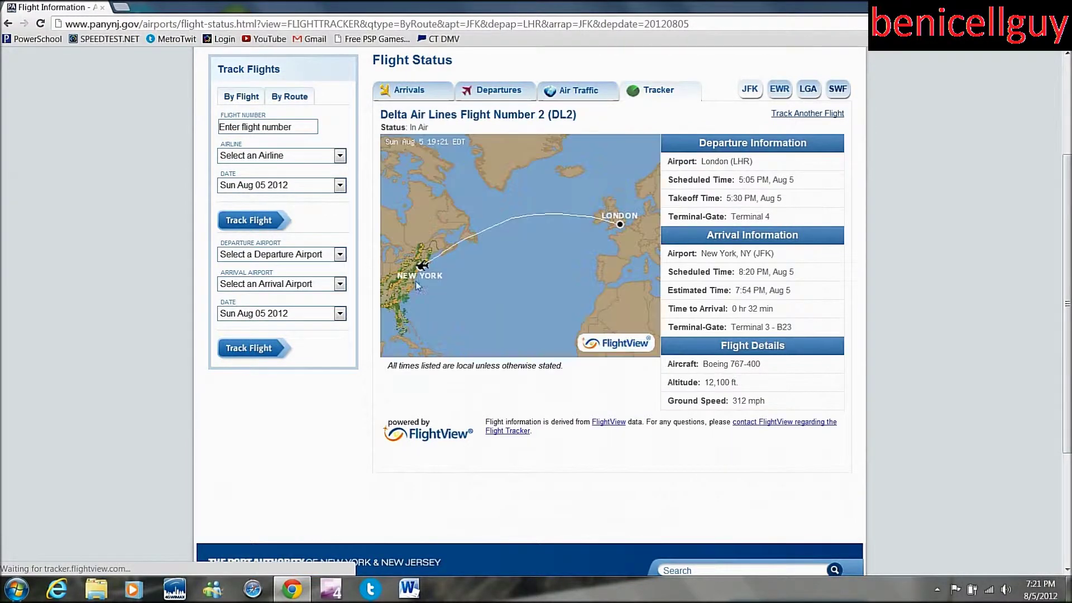
{"action": "key", "text": "BackSpace"}
{"action": "scroll", "coordinate": [461, 263], "scroll_direction": "down", "scroll_amount": 5}
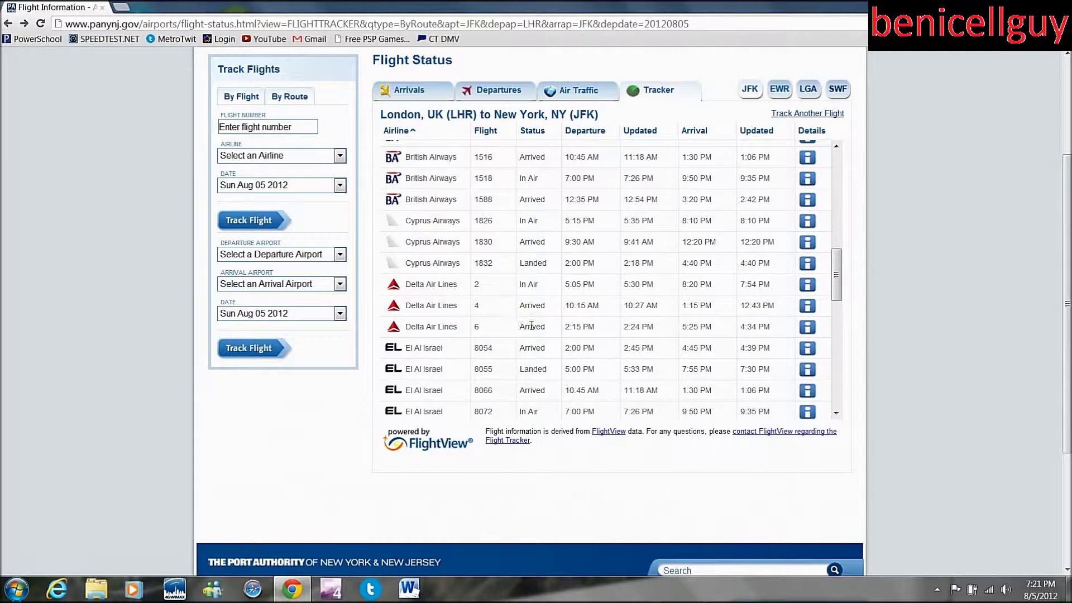
{"action": "left_click", "coordinate": [807, 307]}
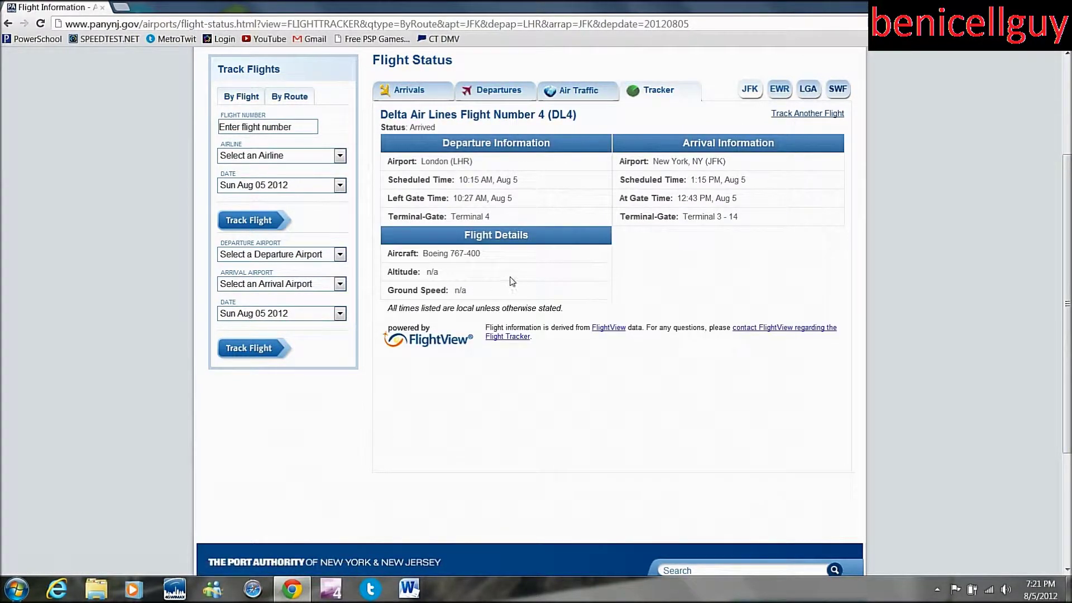
- Return to the JFK home page and track flights by city from Los Angeles, CA to New York, NY (JFK)
{"action": "key", "text": "alt+Left"}
{"action": "key", "text": "alt+Left"}
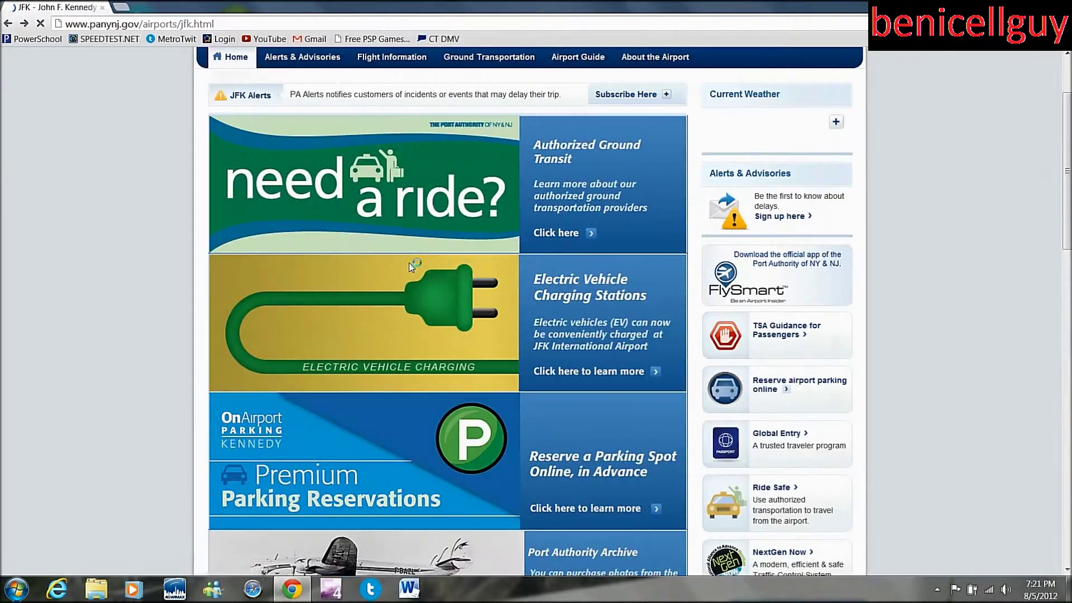
{"action": "scroll", "coordinate": [165, 300], "scroll_direction": "down", "scroll_amount": 4}
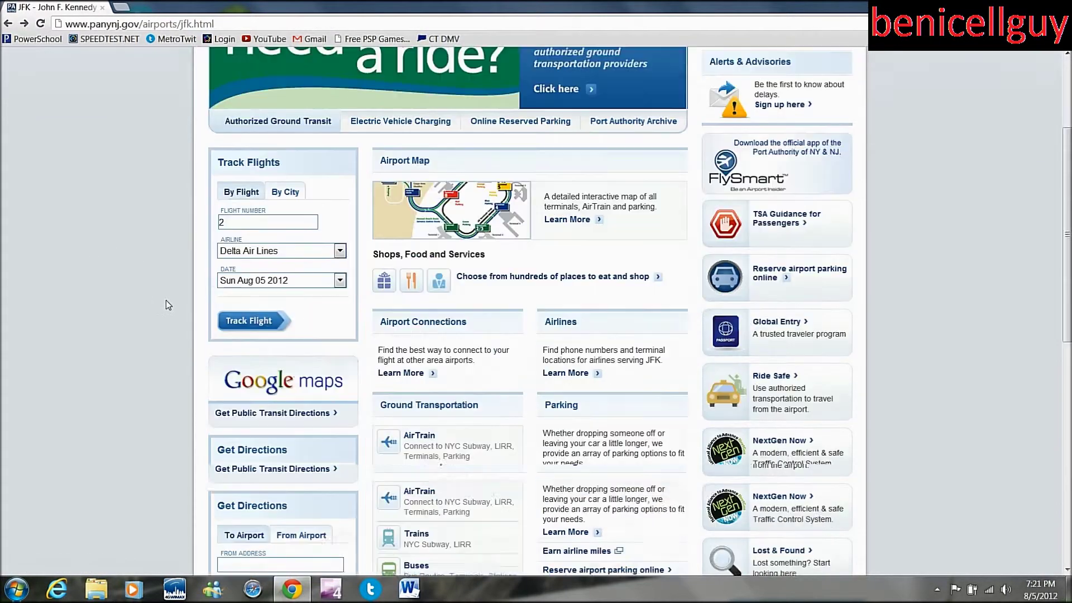
{"action": "left_click", "coordinate": [284, 192]}
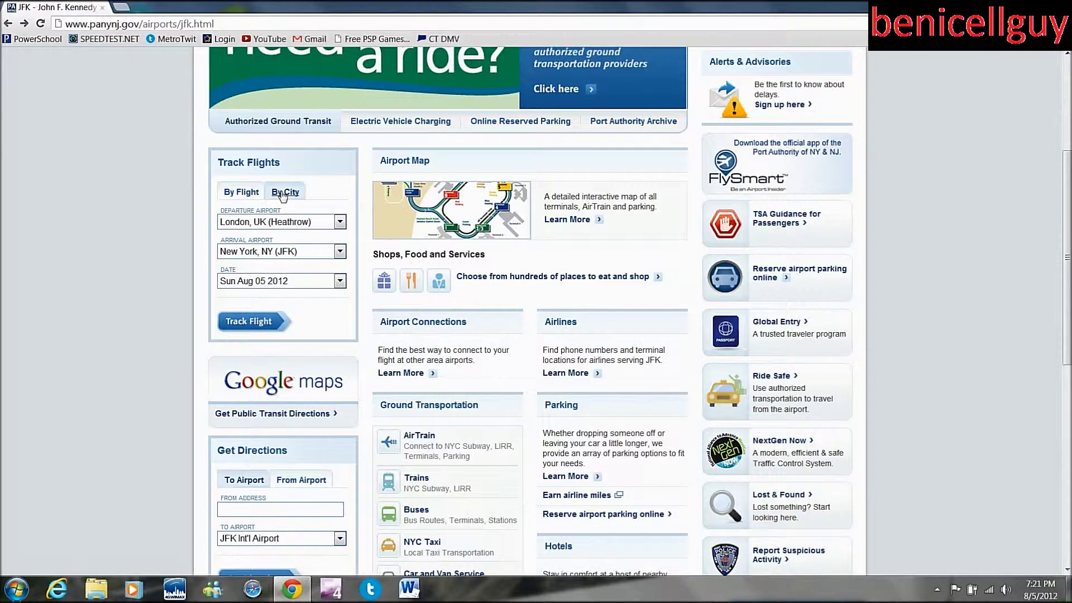
{"action": "left_click", "coordinate": [339, 223]}
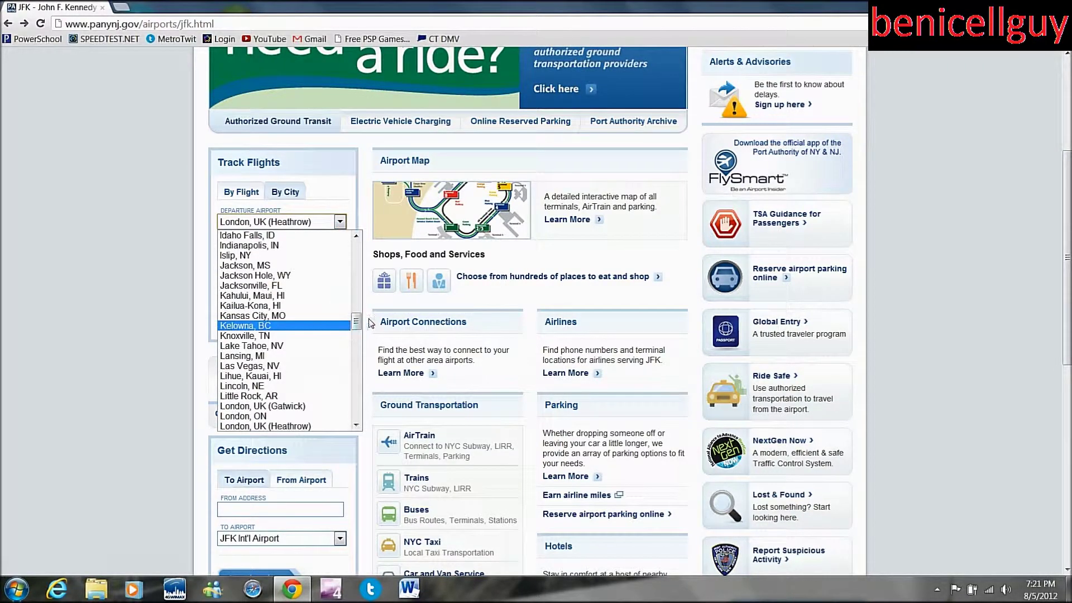
{"action": "left_click_drag", "start_coordinate": [355, 322], "coordinate": [356, 334]}
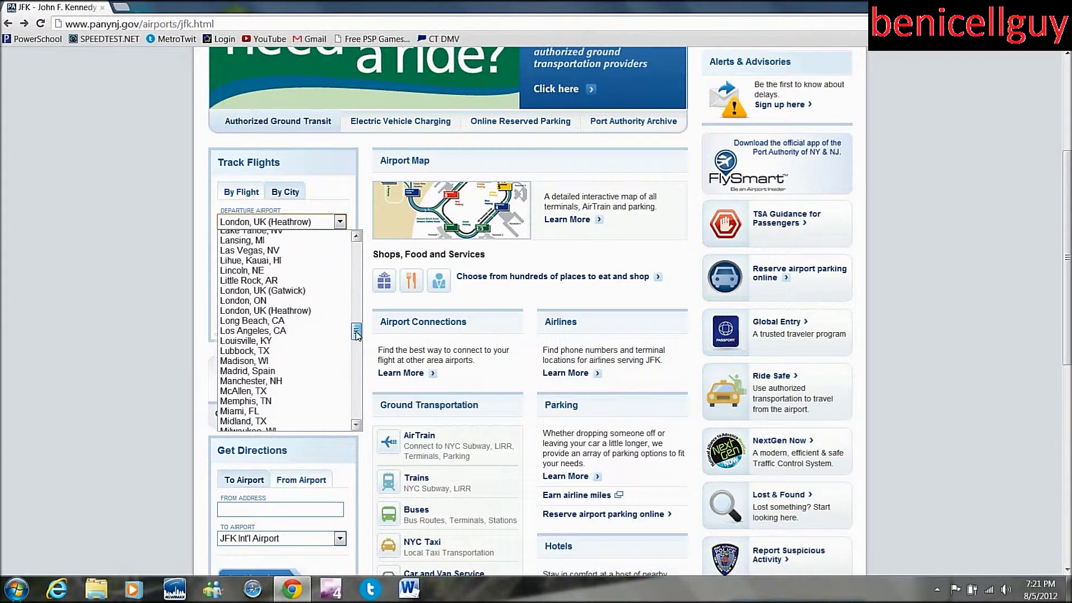
{"action": "left_click", "coordinate": [302, 331]}
{"action": "left_click", "coordinate": [260, 319]}
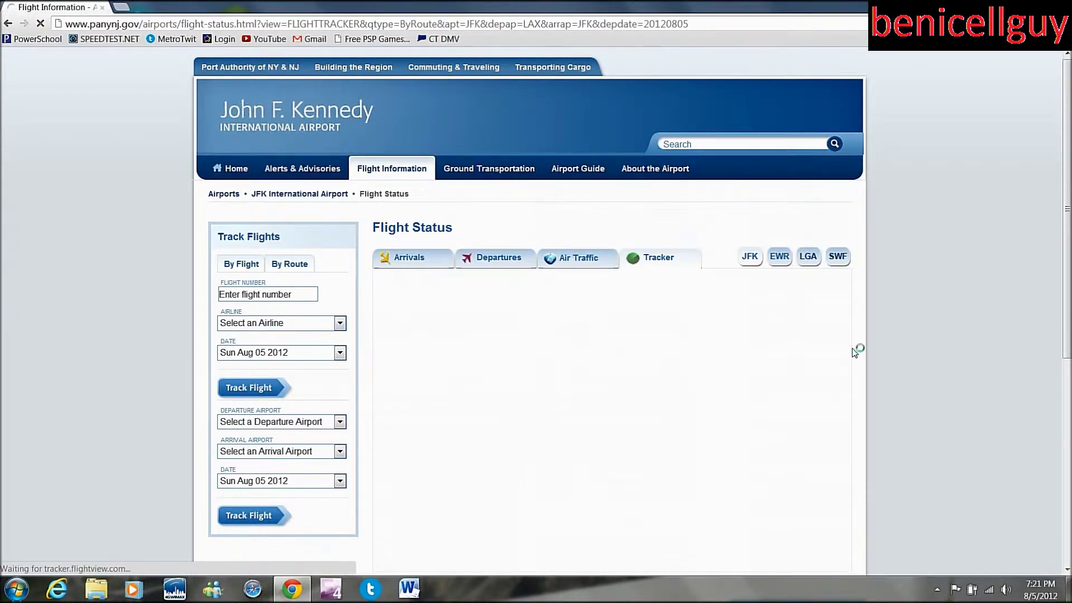
{"action": "scroll", "coordinate": [951, 354], "scroll_direction": "down", "scroll_amount": 2}
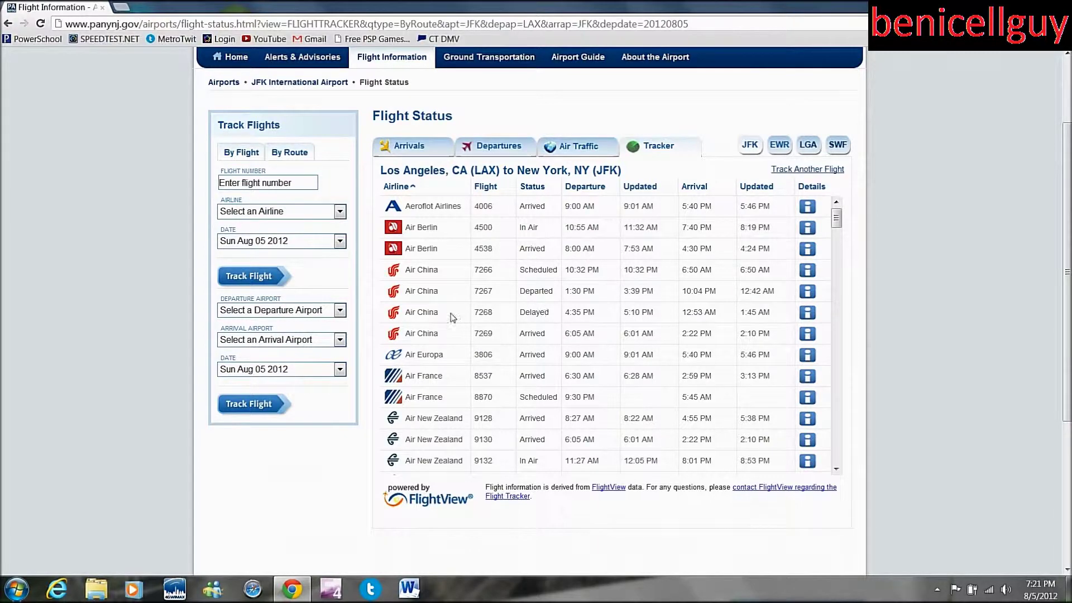
- View the tracking details of Delta Air Lines flight 52 from Los Angeles to New York, and browse the route's other flights back in the list
{"action": "scroll", "coordinate": [529, 318], "scroll_direction": "down", "scroll_amount": 10}
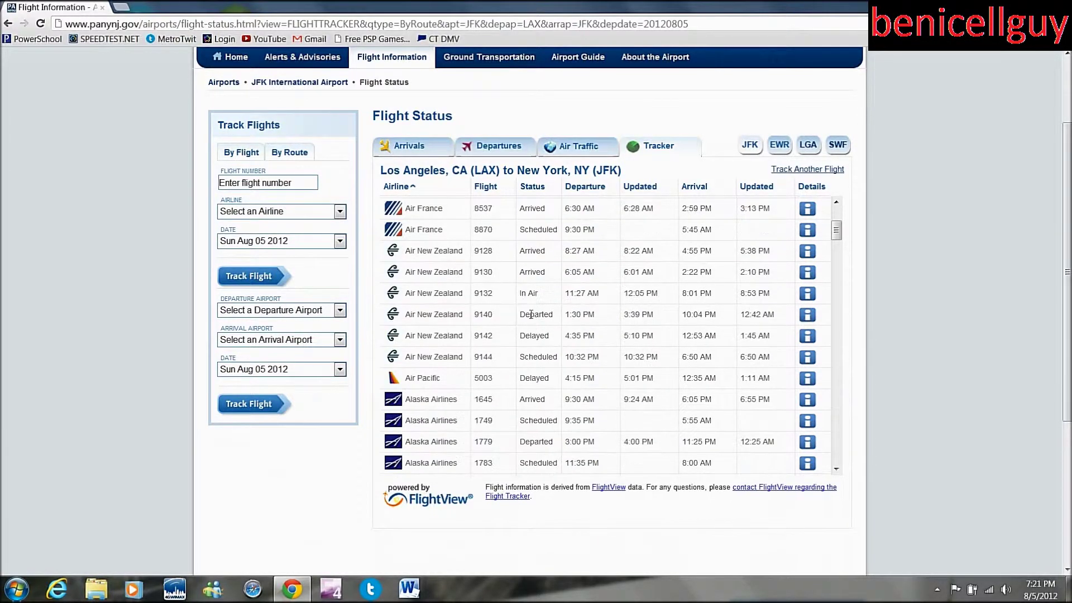
{"action": "scroll", "coordinate": [530, 316], "scroll_direction": "down", "scroll_amount": 10}
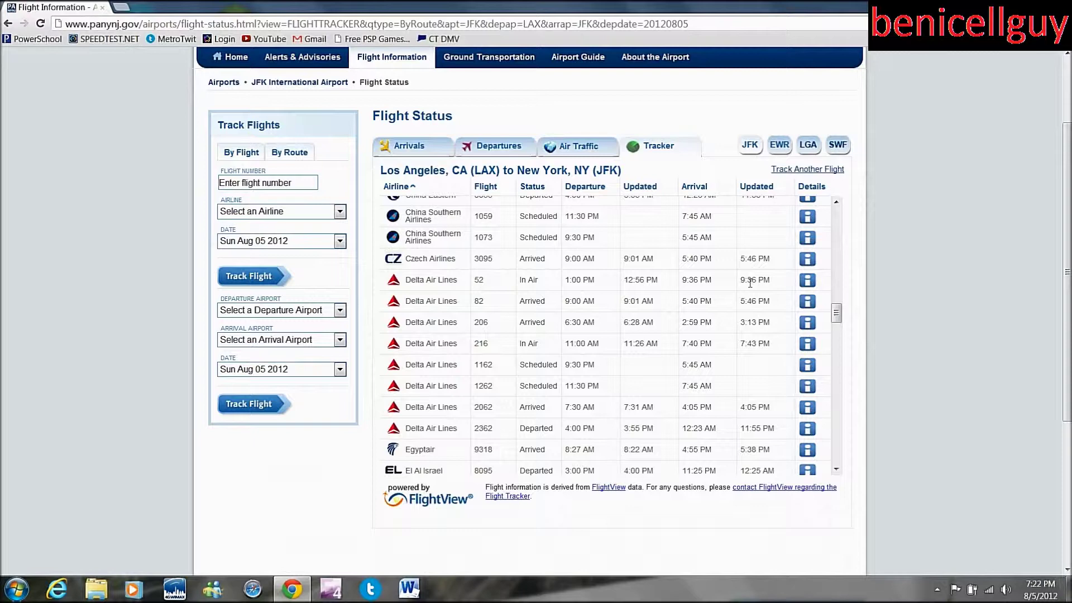
{"action": "left_click", "coordinate": [811, 284]}
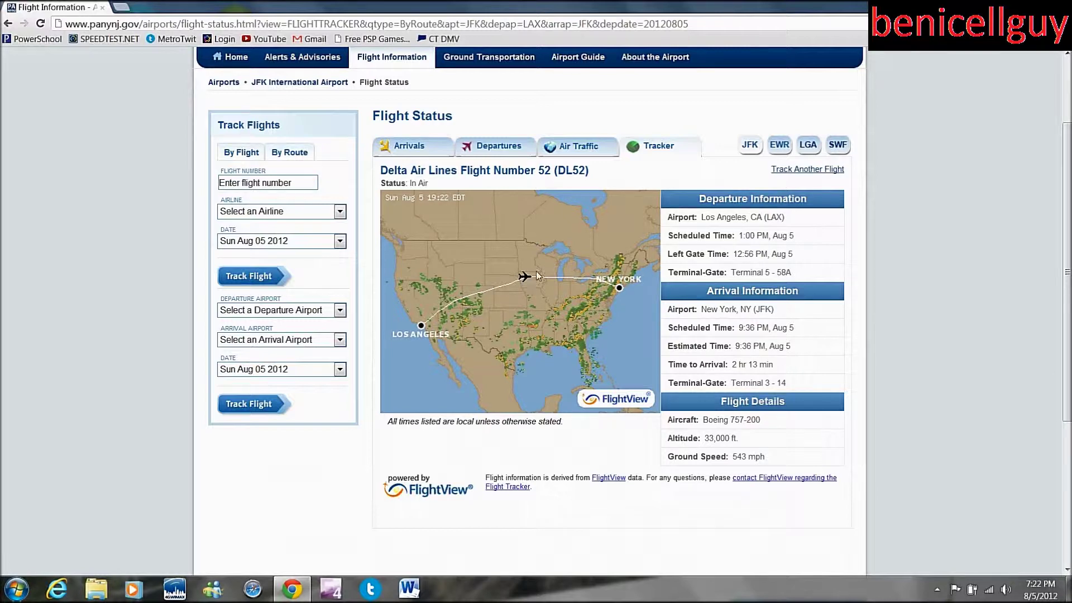
{"action": "key", "text": "BackSpace"}
{"action": "scroll", "coordinate": [642, 335], "scroll_direction": "down", "scroll_amount": 3}
{"action": "scroll", "coordinate": [642, 335], "scroll_direction": "down", "scroll_amount": 15}
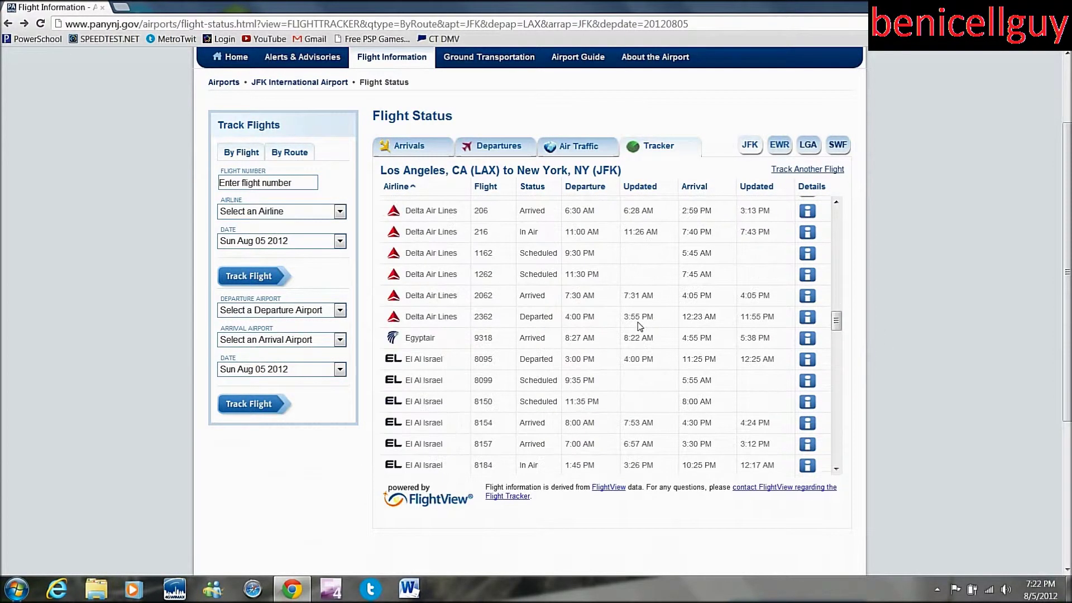
{"action": "scroll", "coordinate": [589, 305], "scroll_direction": "up", "scroll_amount": 15}
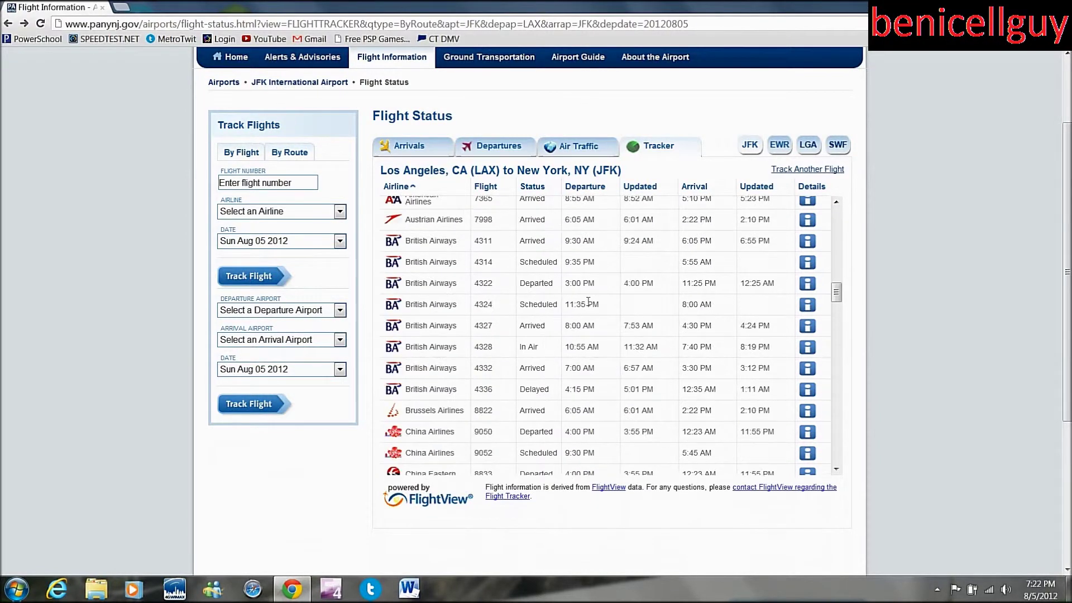
{"action": "scroll", "coordinate": [606, 297], "scroll_direction": "up", "scroll_amount": 4}
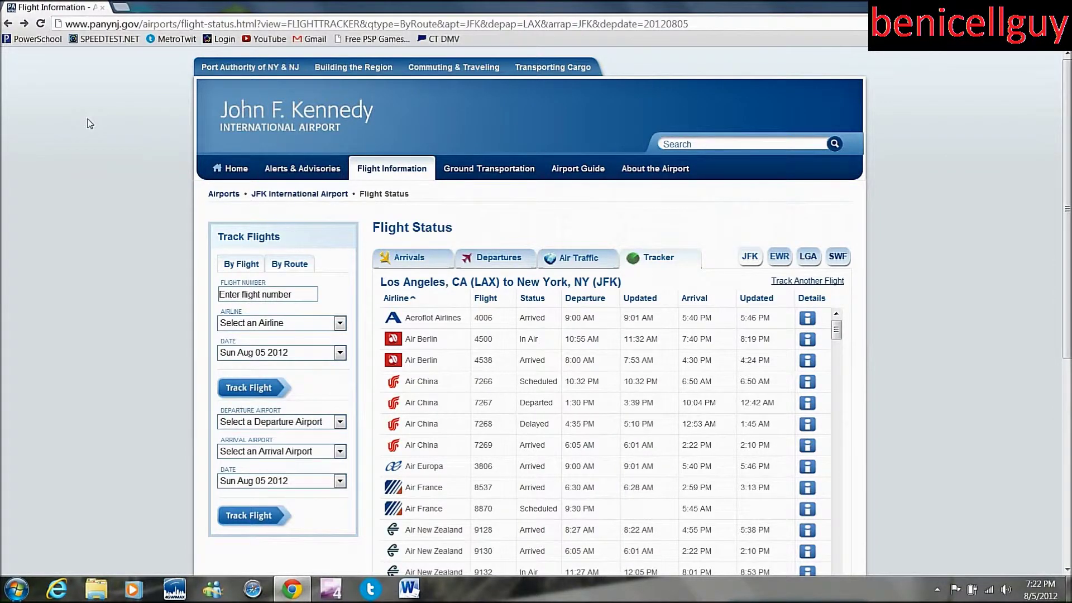
- Return to the JFK home page and set the departure airport for tracking by city to Hartford, CT
{"action": "key", "text": "alt+Left"}
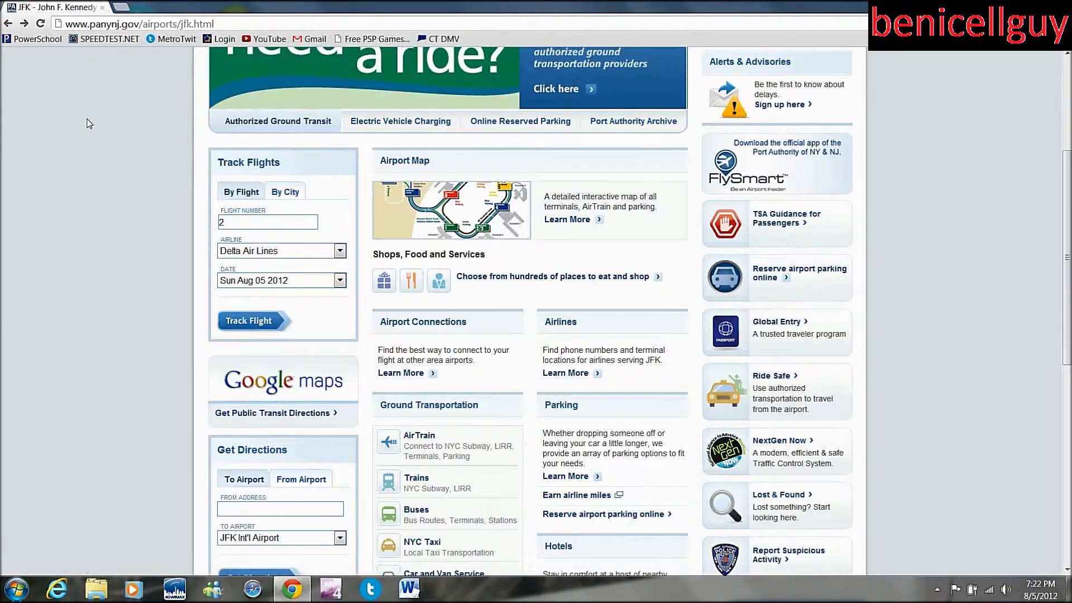
{"action": "left_click", "coordinate": [284, 193]}
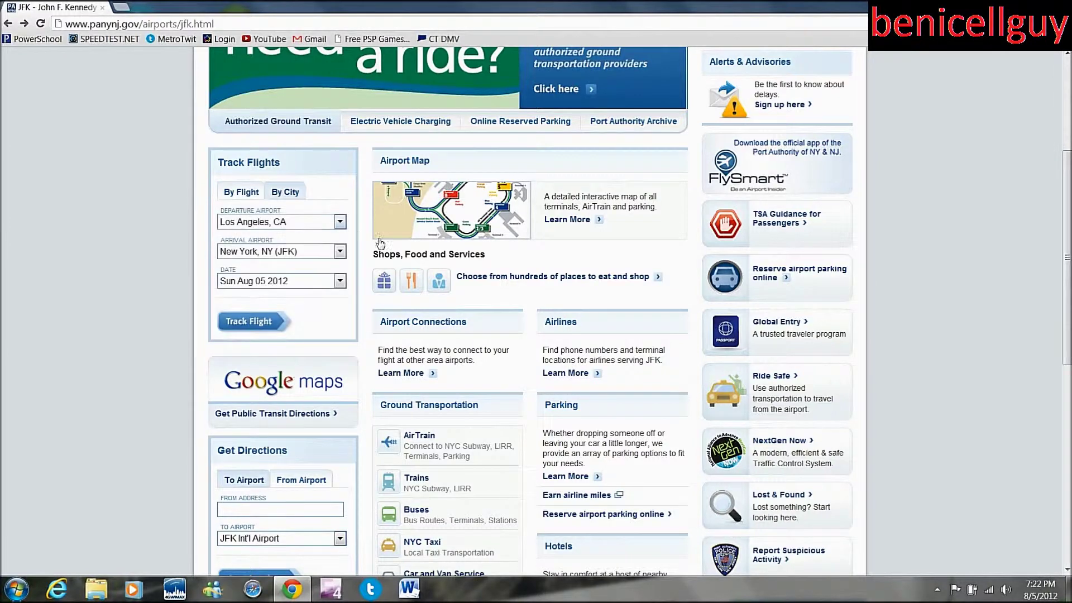
{"action": "left_click", "coordinate": [340, 221]}
{"action": "left_click", "coordinate": [356, 237]}
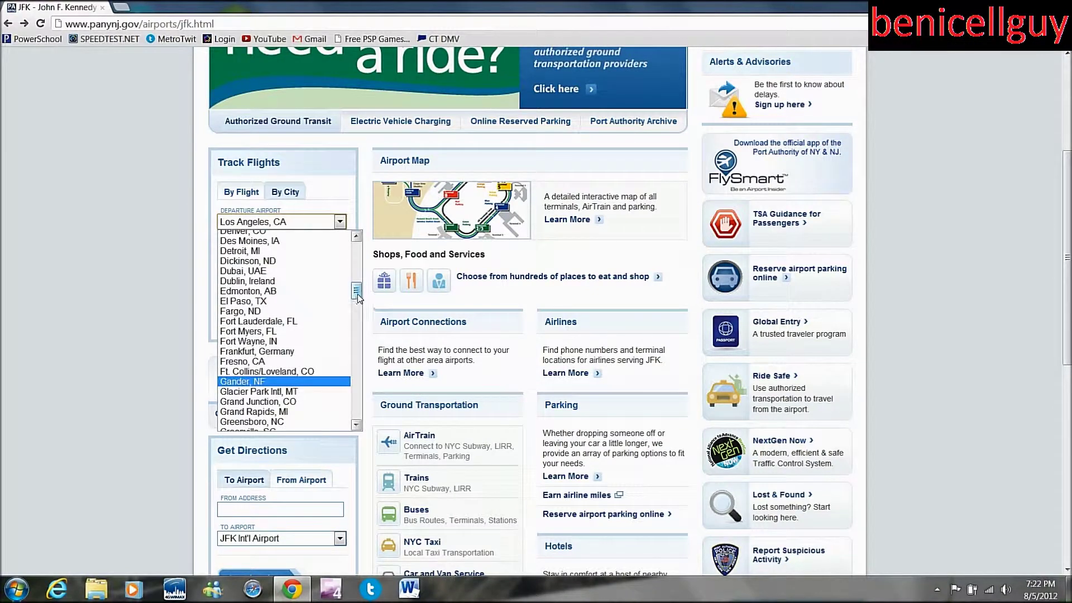
{"action": "left_click_drag", "start_coordinate": [358, 293], "coordinate": [358, 314]}
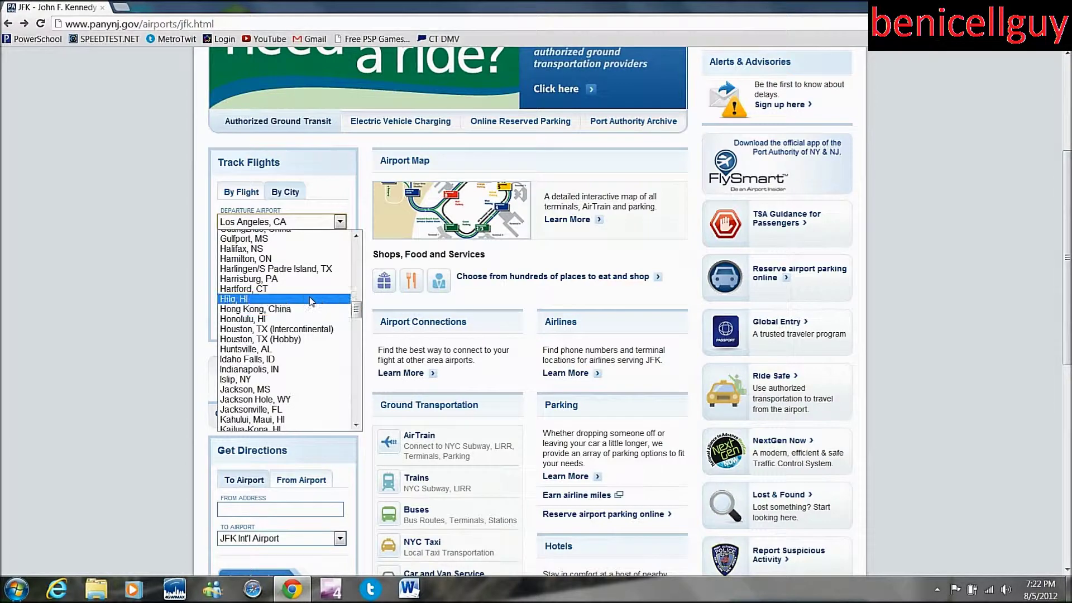
{"action": "left_click", "coordinate": [309, 289]}
- Set the arrival airport to Dallas, TX (Dallas/Fort Worth) and track the flights on that route
{"action": "left_click", "coordinate": [338, 252]}
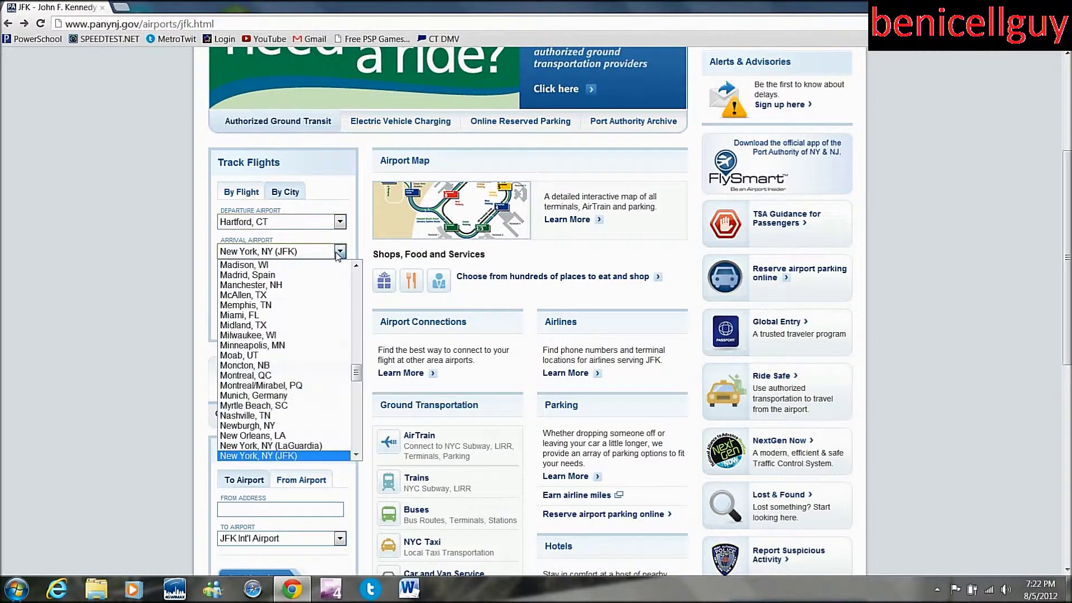
{"action": "left_click_drag", "start_coordinate": [357, 372], "coordinate": [363, 316]}
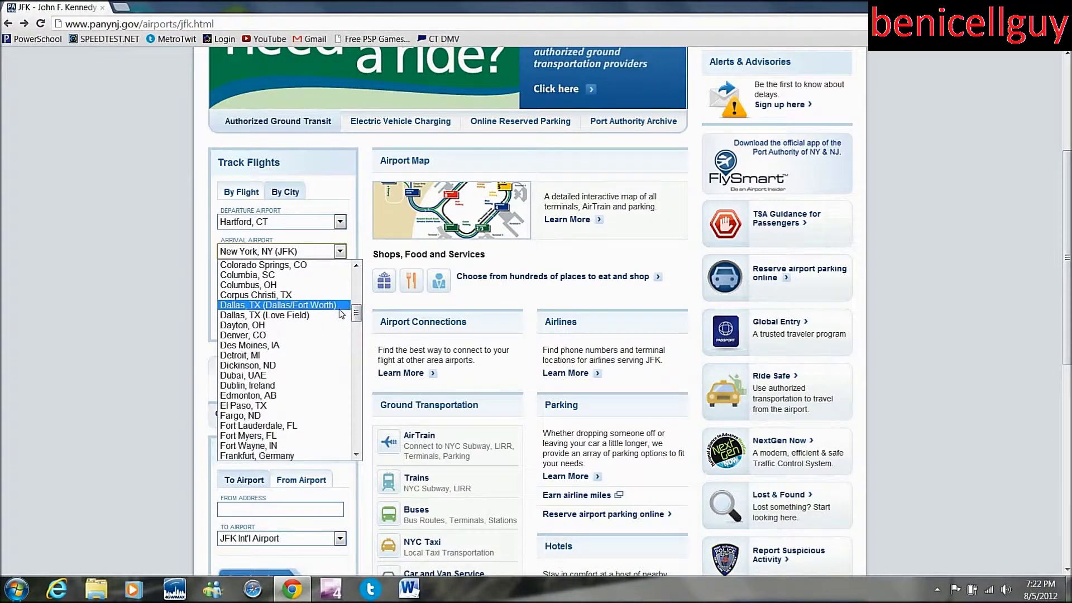
{"action": "left_click", "coordinate": [342, 306]}
{"action": "left_click", "coordinate": [279, 324]}
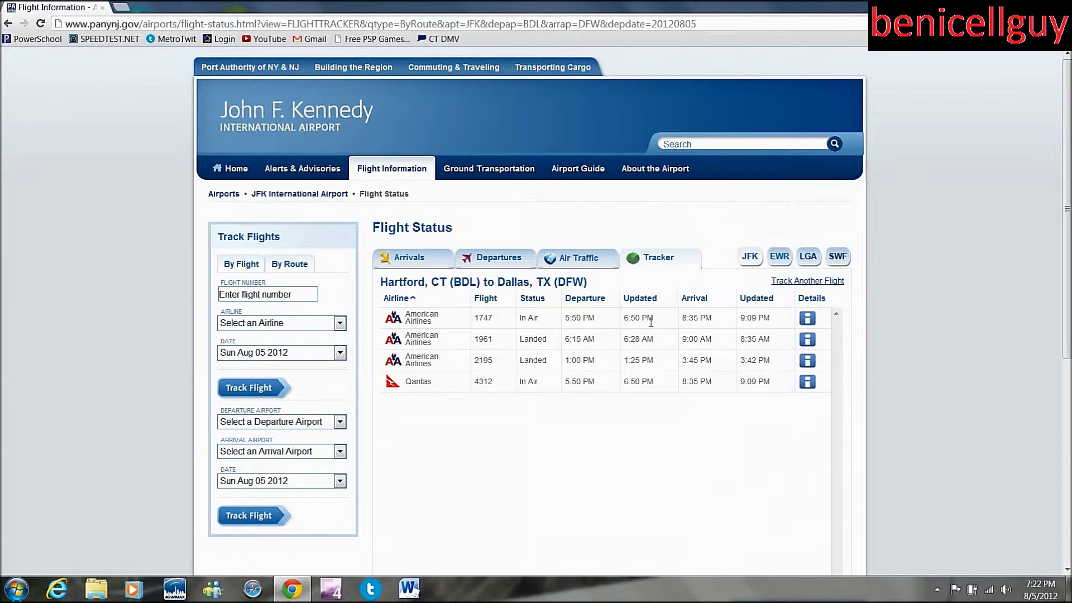
- View the tracking details of American Airlines flight 1747 from Hartford to Dallas and go back to the route's list
{"action": "left_click", "coordinate": [807, 319]}
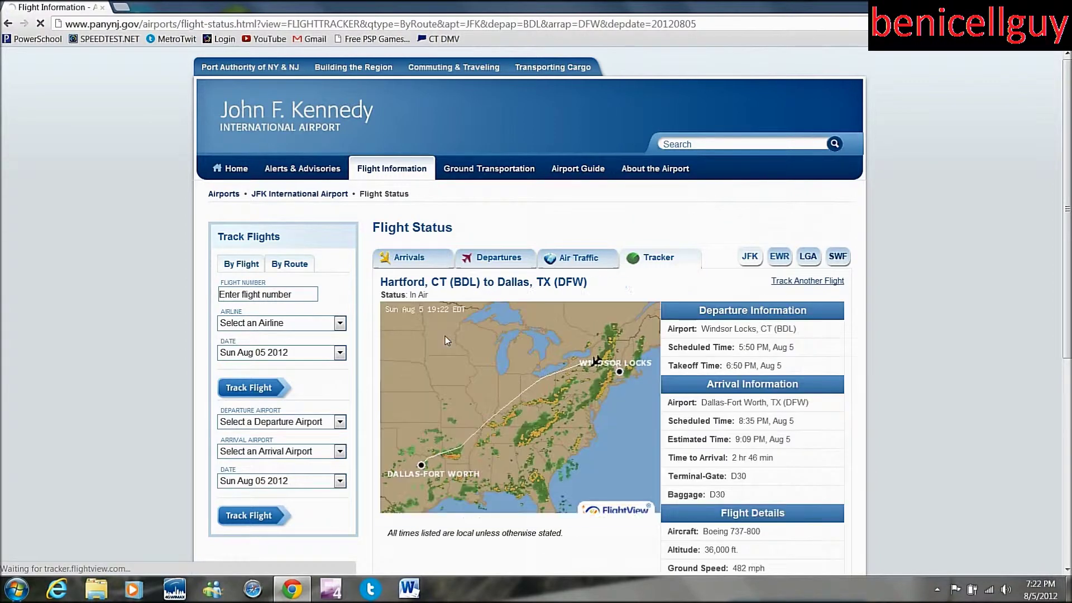
{"action": "scroll", "coordinate": [444, 336], "scroll_direction": "down", "scroll_amount": 1}
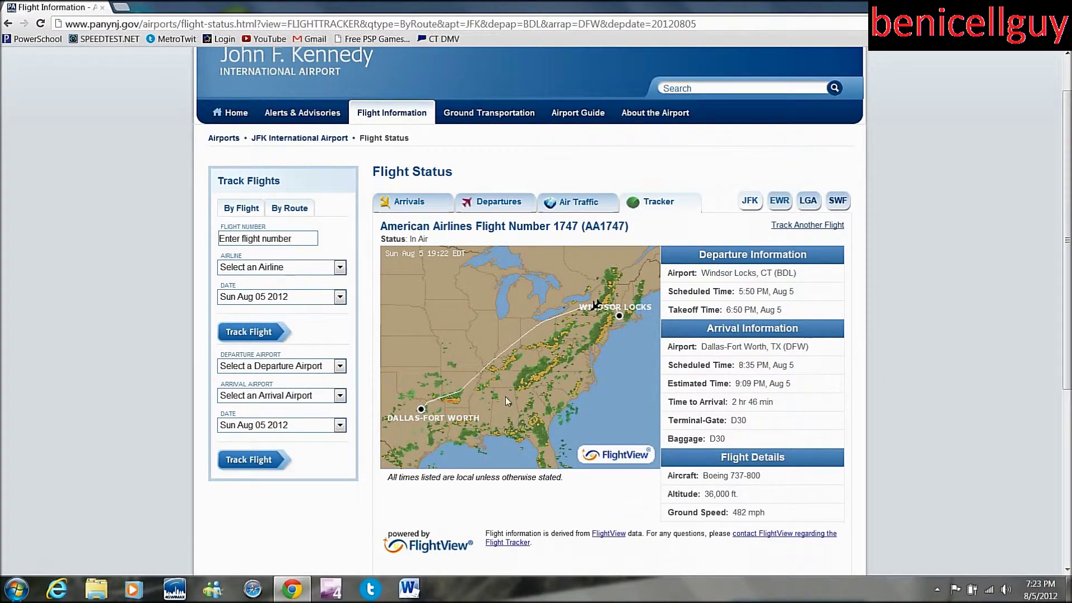
{"action": "key", "text": "BackSpace"}
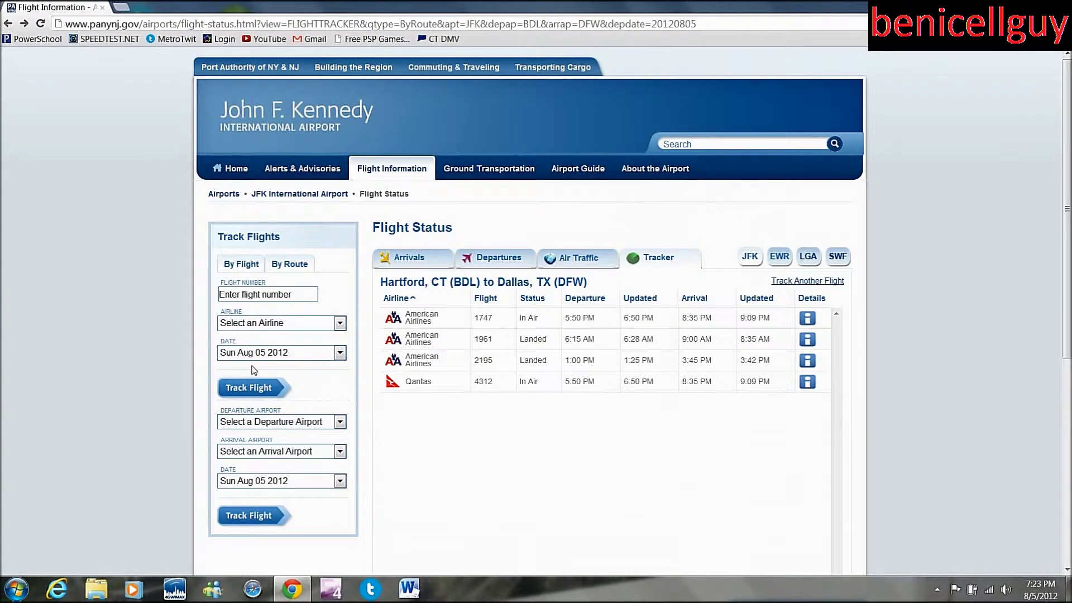
- Go back to the JFK home page and choose Beijing, China as the departure airport for tracking by city
{"action": "key", "text": "BackSpace"}
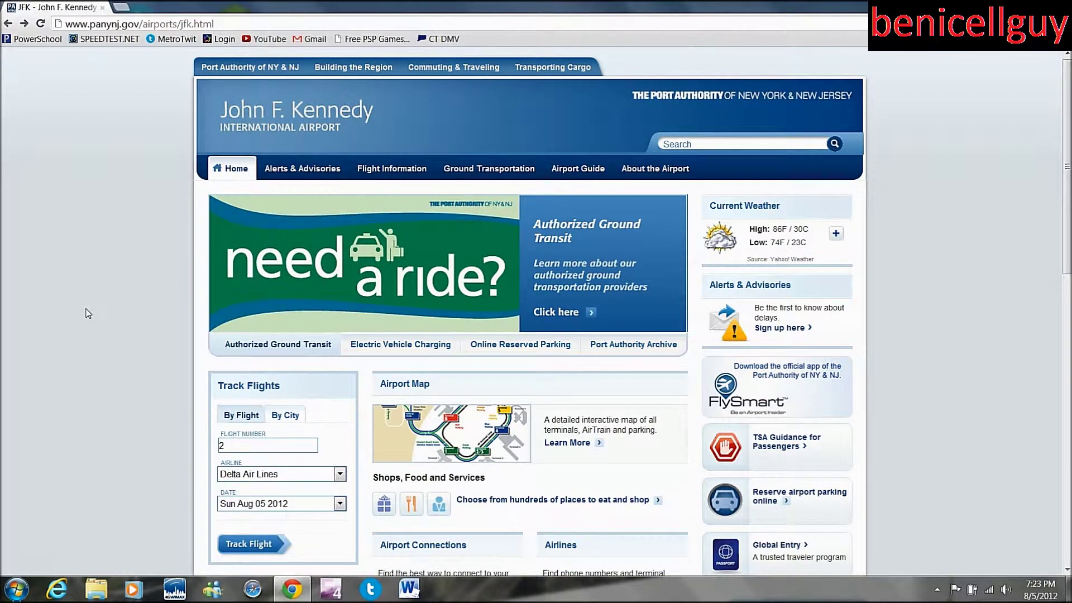
{"action": "scroll", "coordinate": [89, 313], "scroll_direction": "down", "scroll_amount": 2}
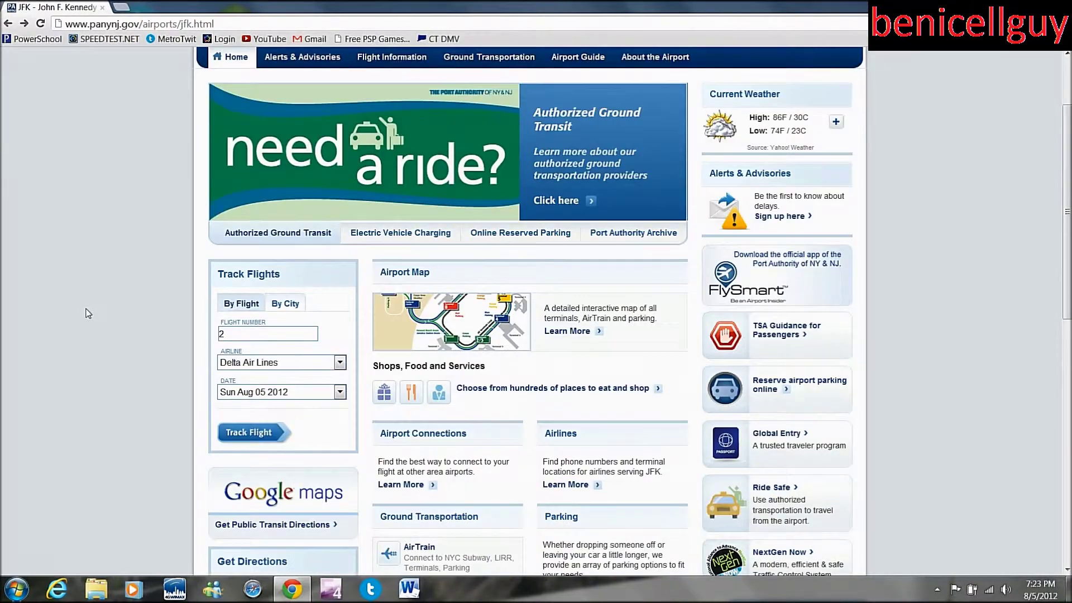
{"action": "left_click", "coordinate": [285, 306]}
{"action": "left_click", "coordinate": [339, 334]}
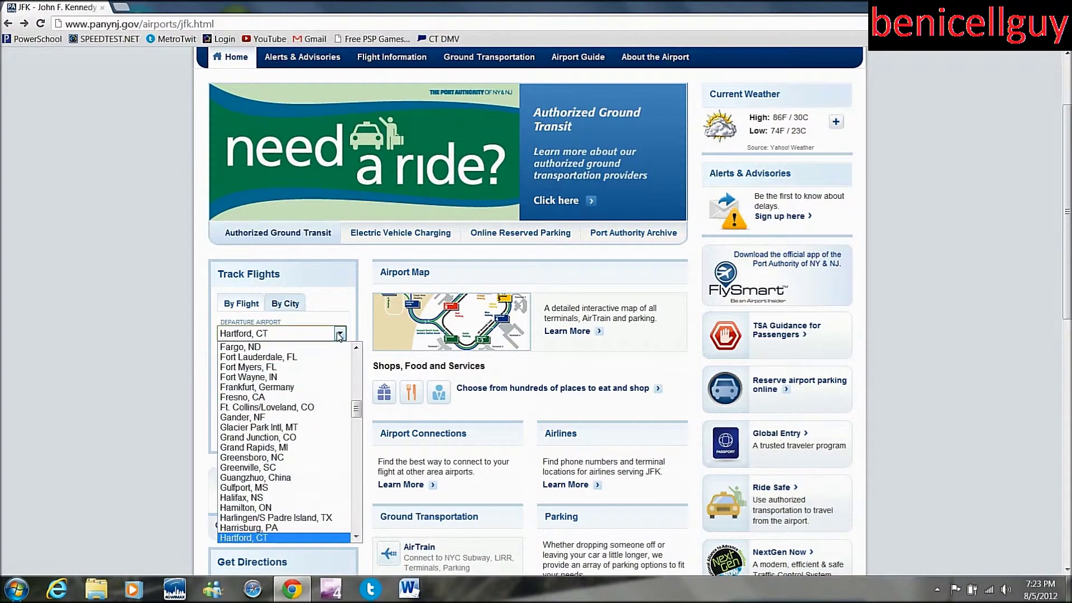
{"action": "left_click_drag", "start_coordinate": [356, 409], "coordinate": [360, 360]}
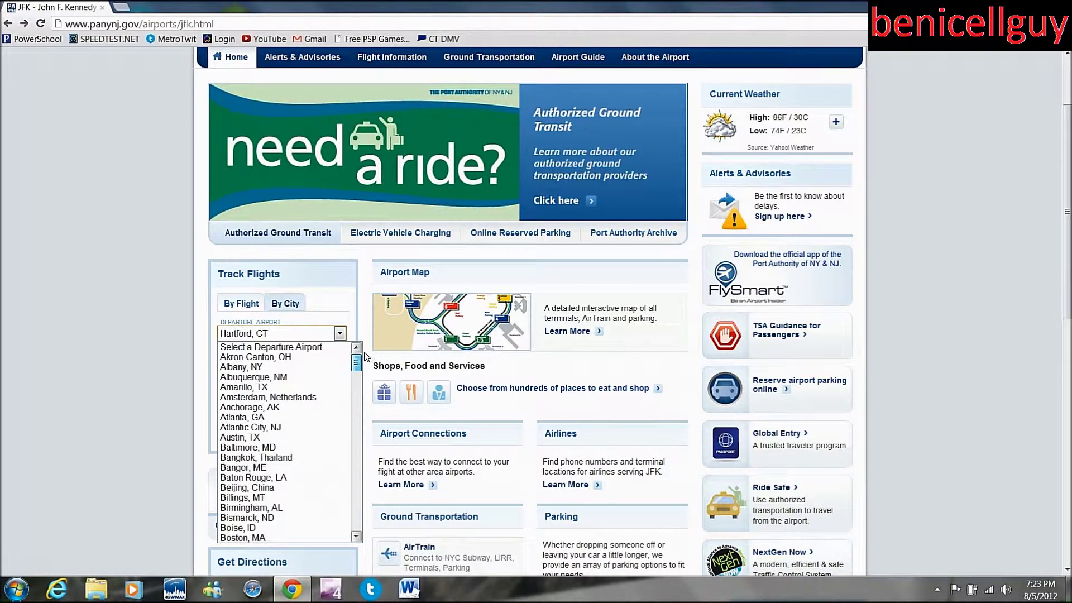
{"action": "left_click", "coordinate": [296, 488]}
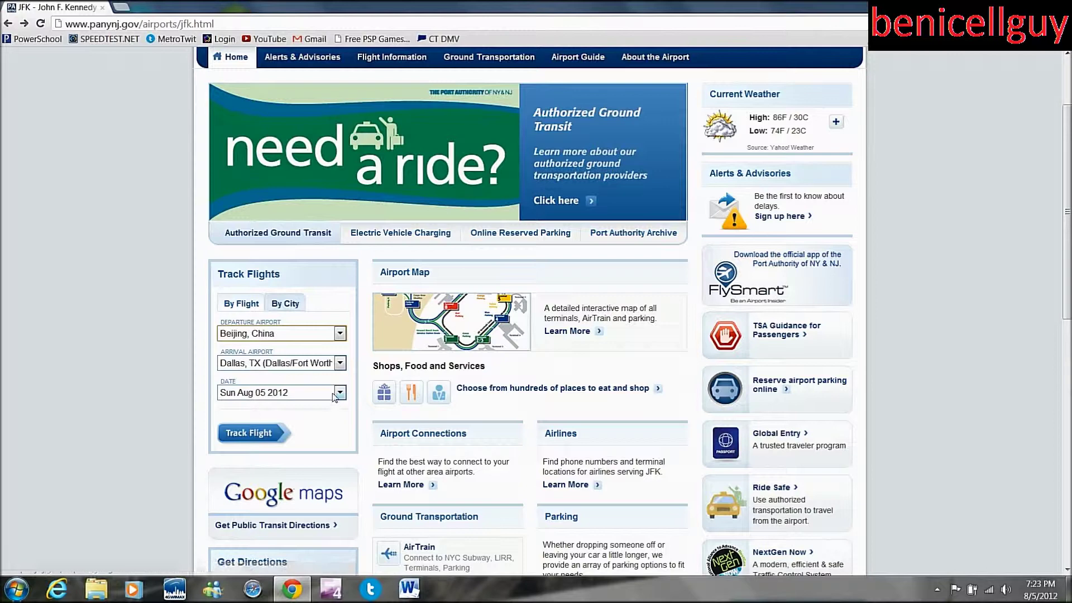
- Set the arrival airport to London, UK (Heathrow) and track the flights from Beijing
{"action": "left_click", "coordinate": [340, 363]}
{"action": "left_click_drag", "start_coordinate": [357, 412], "coordinate": [362, 469]}
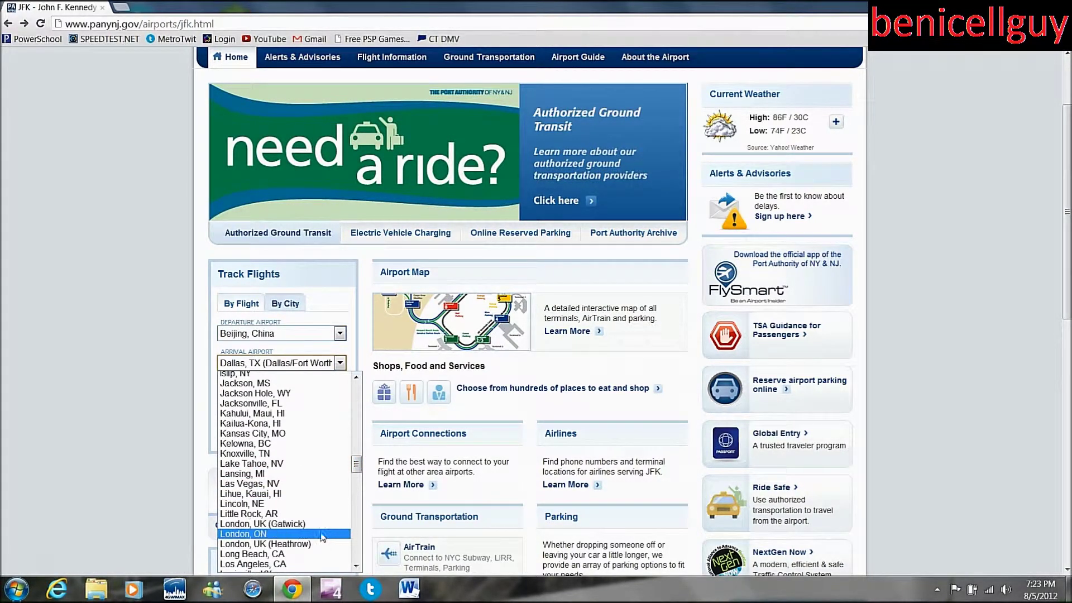
{"action": "left_click", "coordinate": [312, 548]}
{"action": "left_click", "coordinate": [279, 433]}
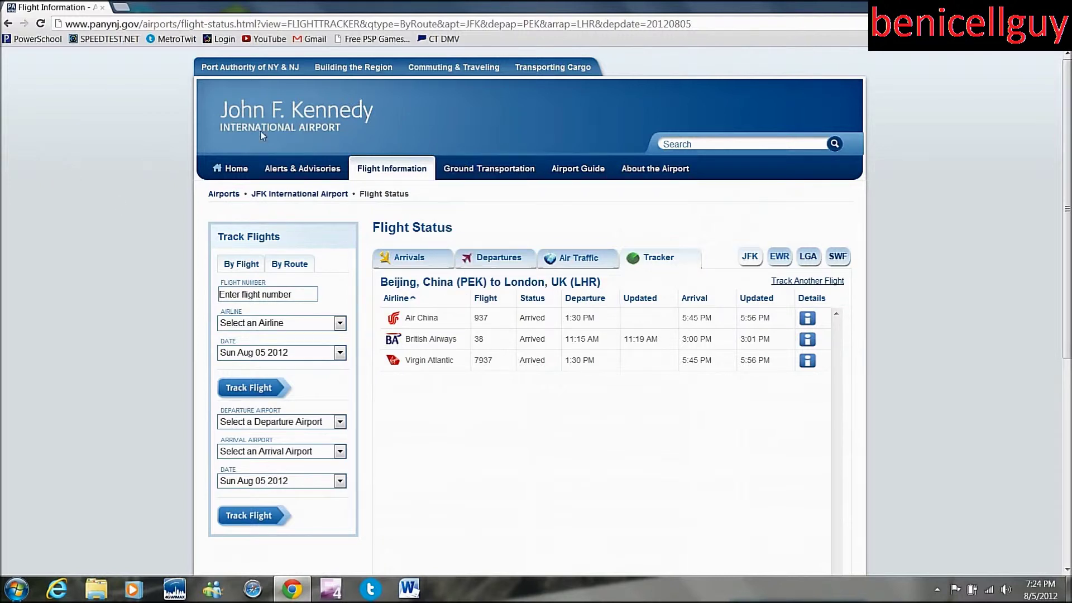
{"action": "left_click", "coordinate": [117, 26]}
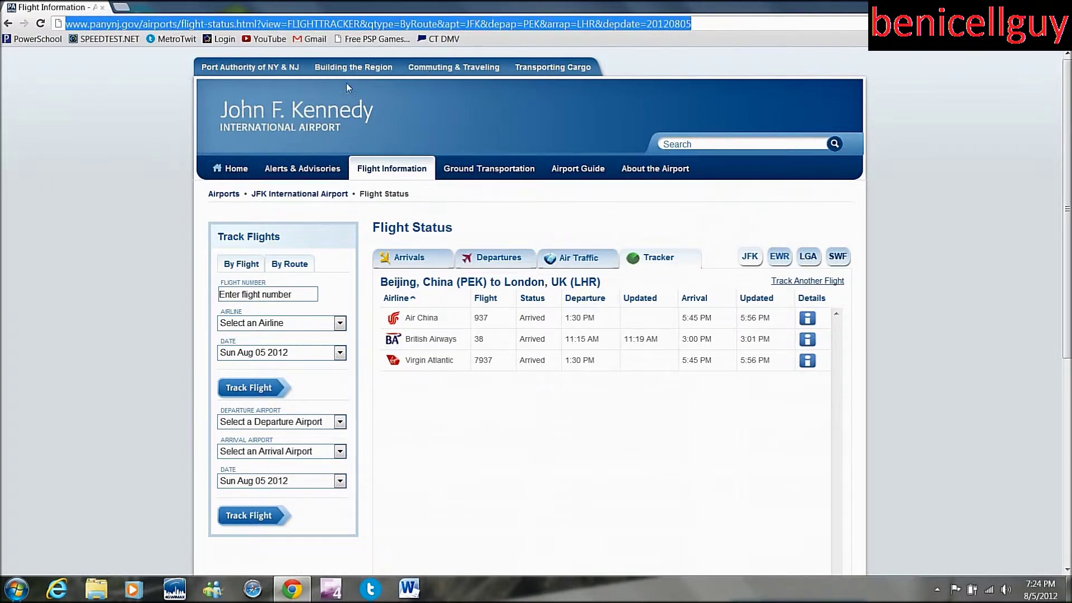
{"action": "left_click", "coordinate": [94, 164]}
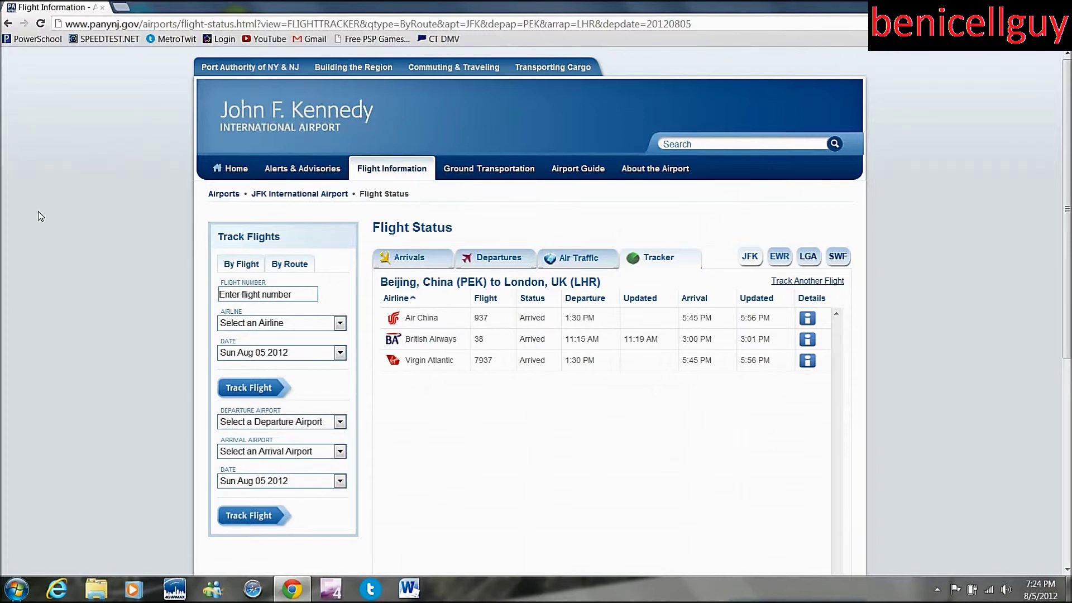
{"action": "scroll", "coordinate": [38, 210], "scroll_direction": "down", "scroll_amount": 6}
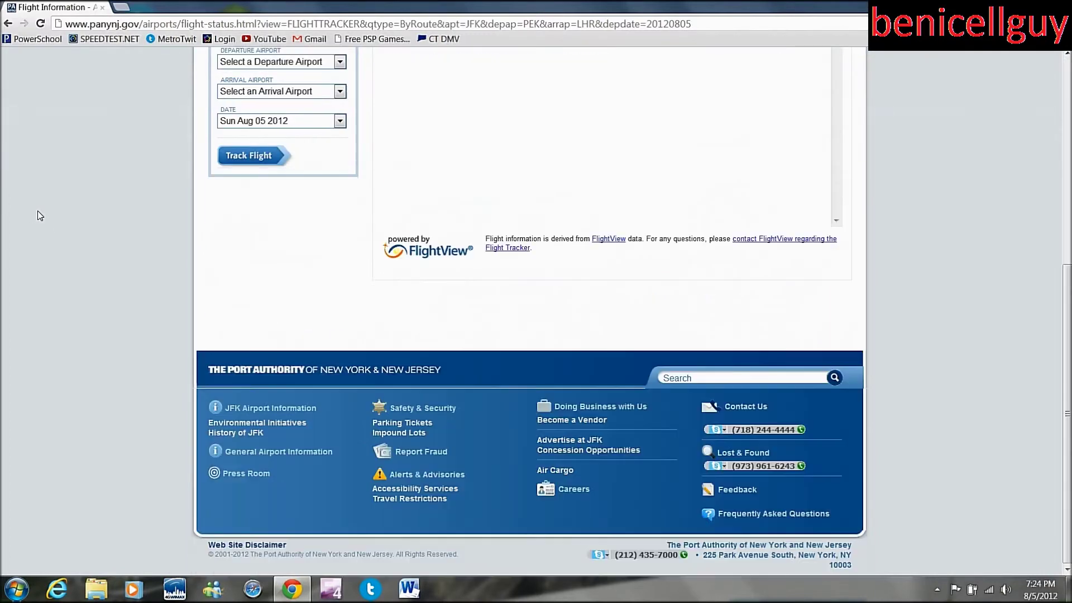
{"action": "scroll", "coordinate": [39, 206], "scroll_direction": "up", "scroll_amount": 6}
{"action": "scroll", "coordinate": [39, 207], "scroll_direction": "up", "scroll_amount": 1}
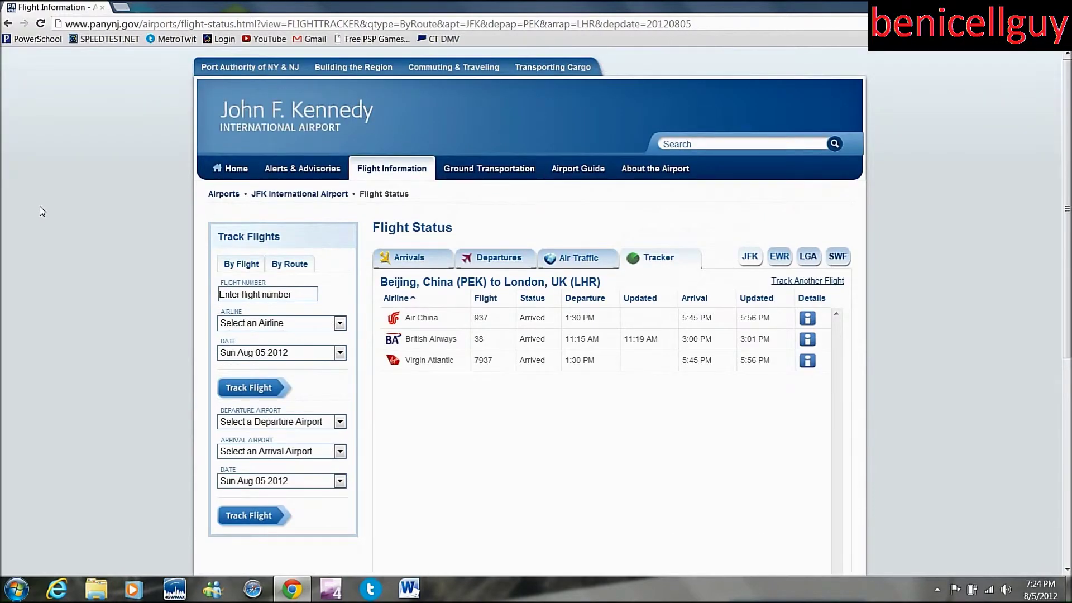